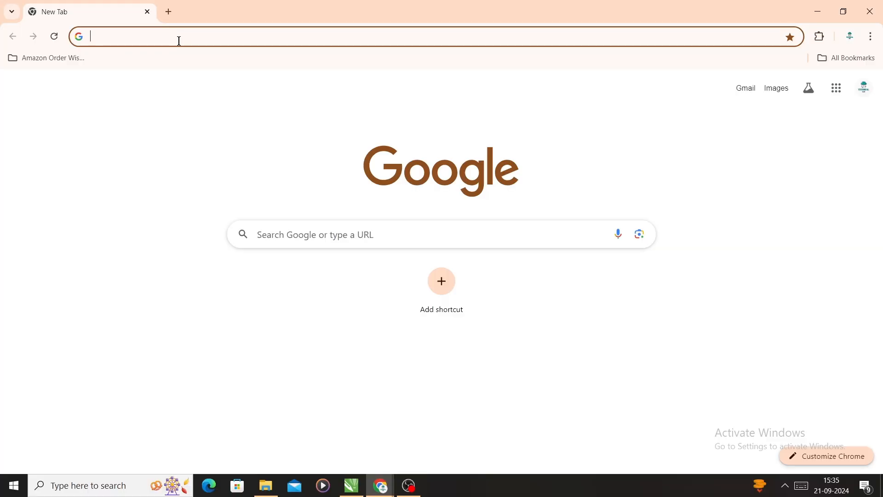
Search Google for "sikhlogo black and white jpg".
type("sikhlogo black a")
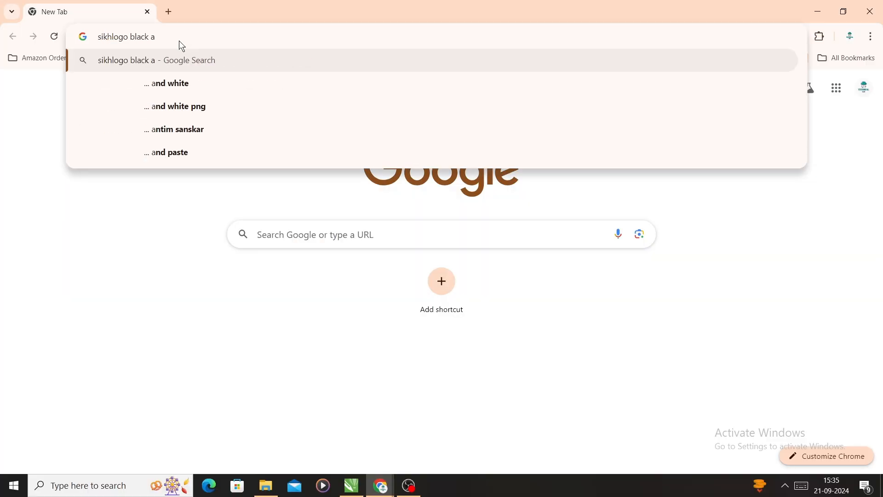
key("Down")
key("Return")
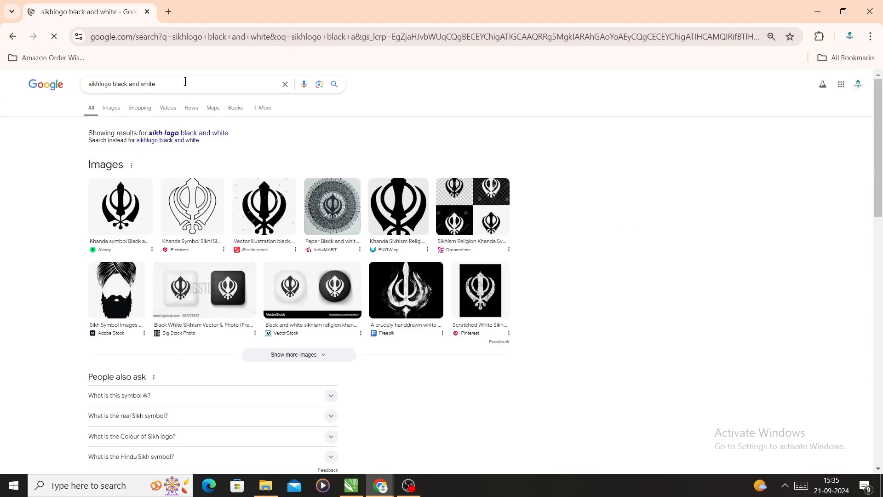
type("jpg")
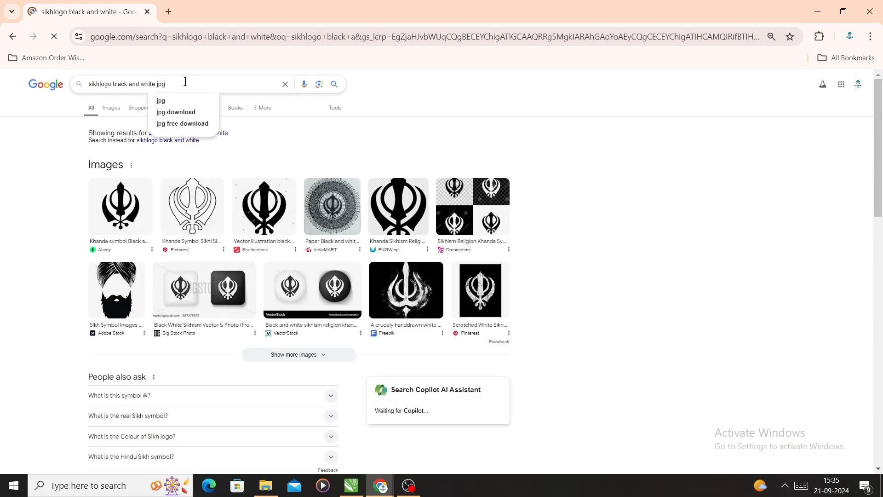
key("Return")
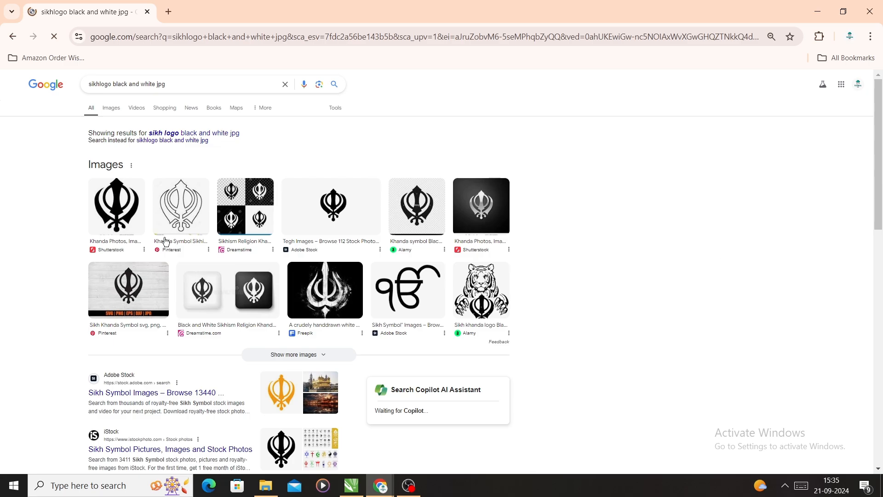
Copy the first black Khanda image from the search results and paste it onto the page in CorelDRAW.
left_click(123, 213)
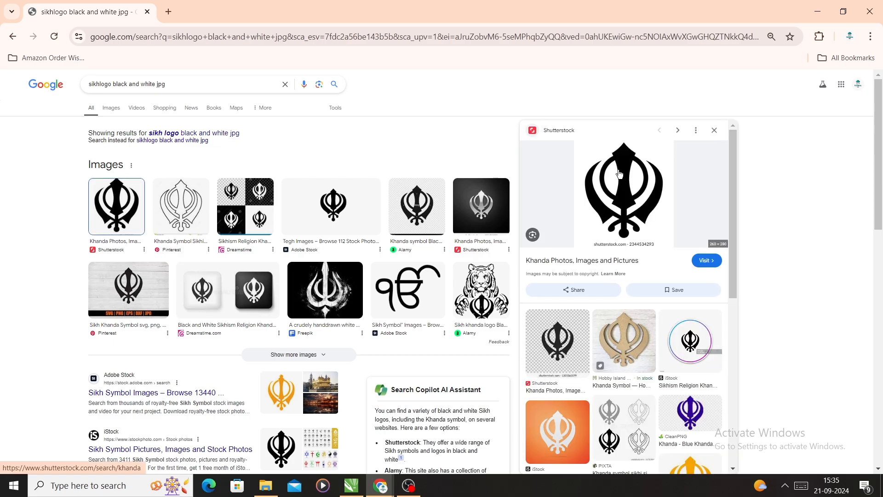
right_click(620, 174)
left_click(625, 356)
key("alt+Tab")
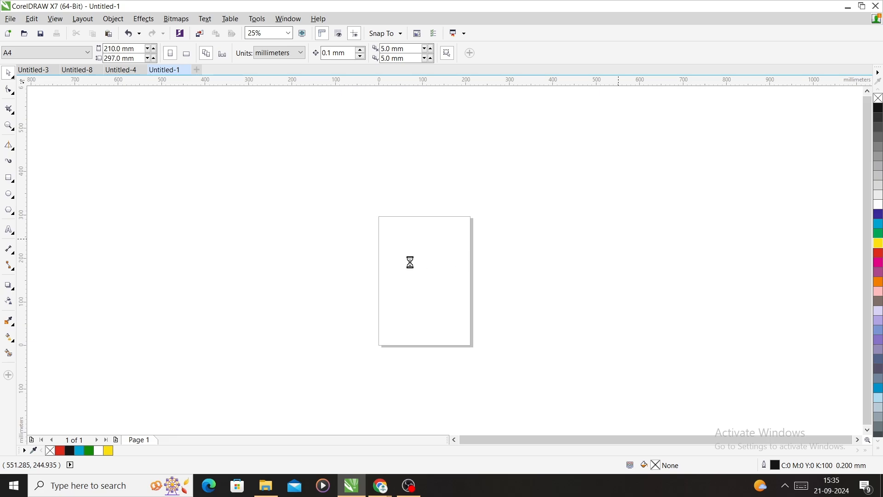
key("ctrl+v")
scroll(423, 278, "up", 3)
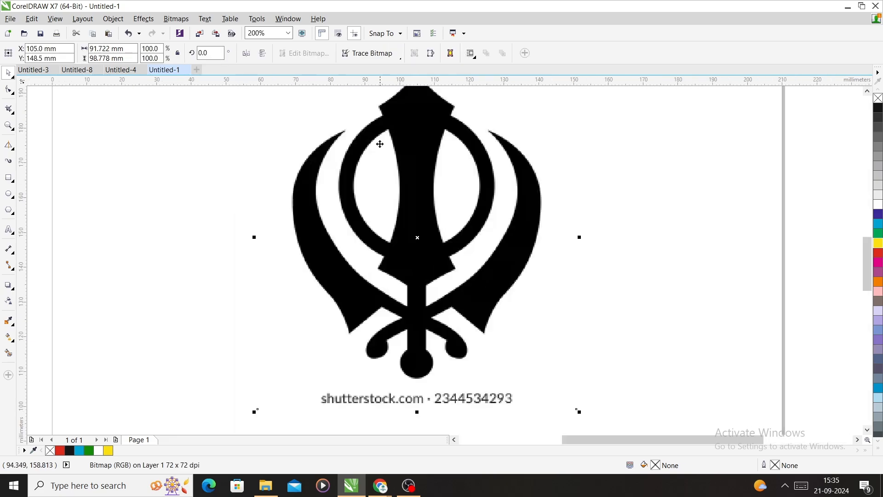
Outline-trace the pasted bitmap as a detailed logo, removing the outer background and the ring's white interior by specified colour.
scroll(358, 110, "down", 2)
left_click(369, 55)
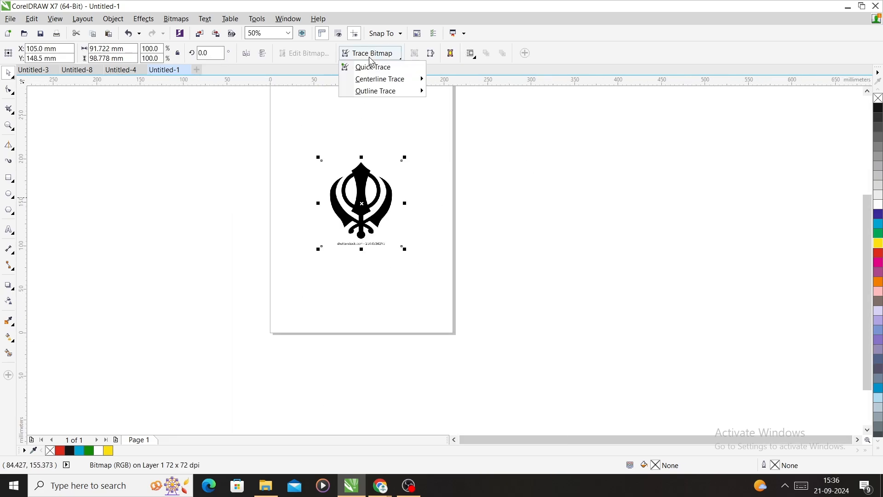
mouse_move(375, 91)
left_click(482, 116)
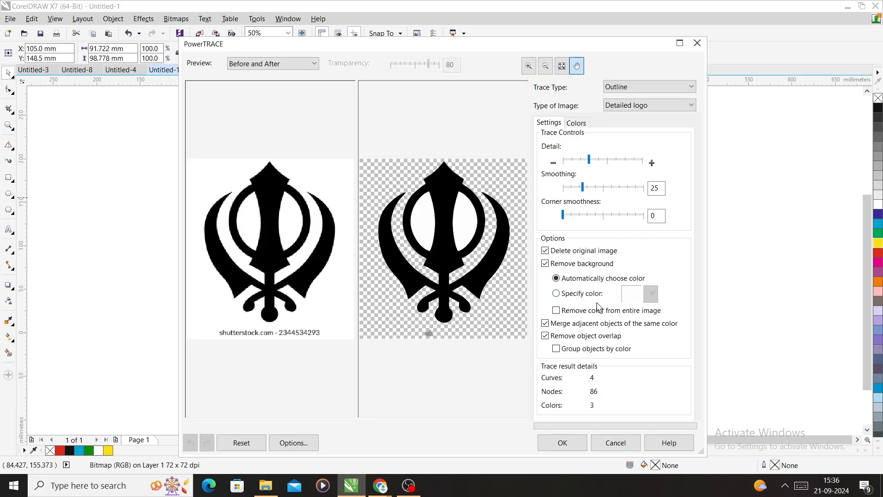
left_click(570, 298)
left_click(651, 293)
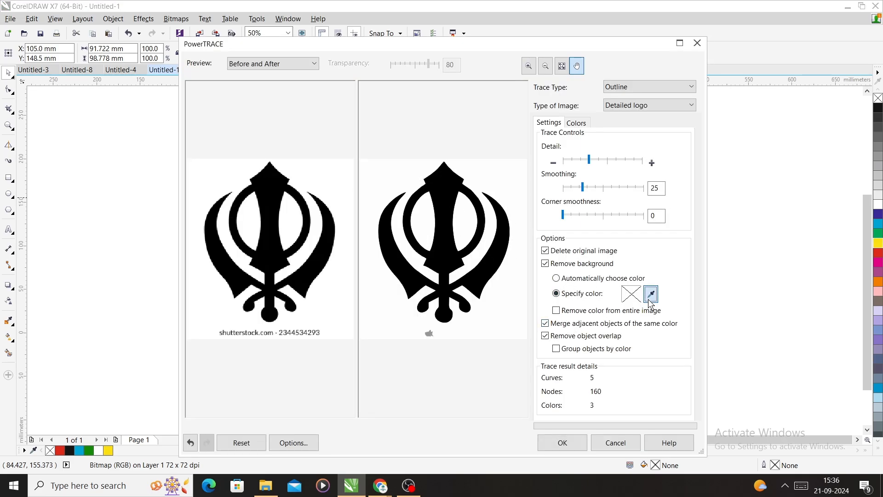
left_click(487, 297)
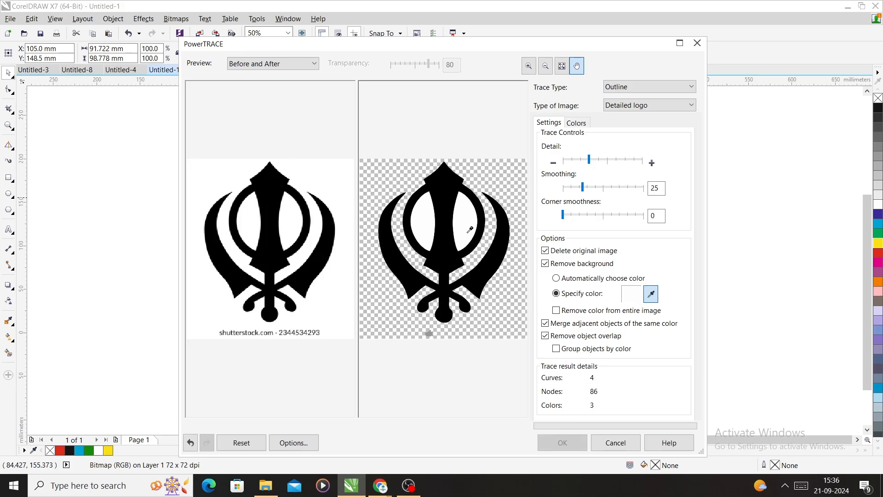
left_click(424, 213)
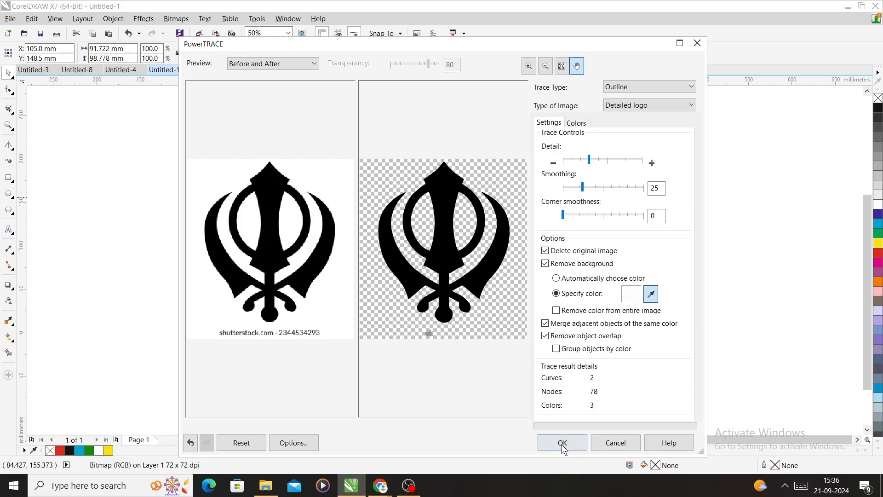
left_click(562, 443)
Move the traced result away from the original position, ungroup it, and delete the grey watermark remnant beneath the symbol.
left_click_drag(444, 170, 430, 155)
scroll(430, 155, "up", 2)
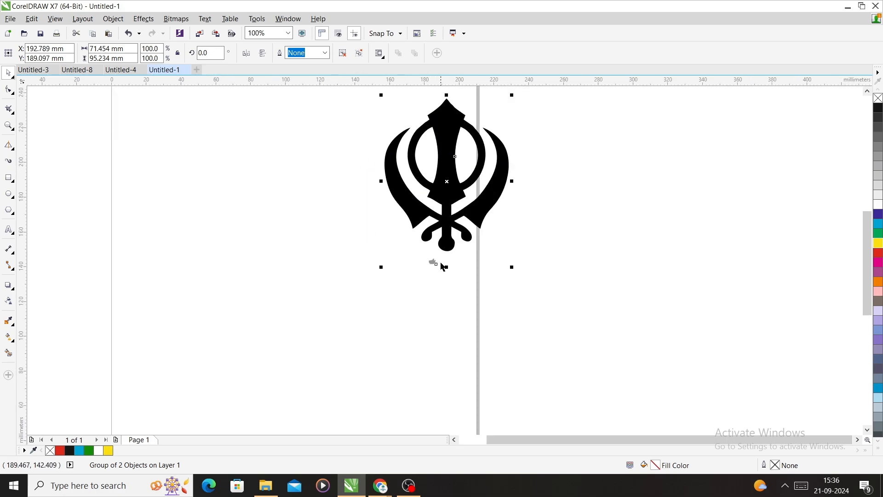
scroll(441, 265, "up", 2)
scroll(347, 271, "down", 2)
left_click(349, 54)
left_click_drag(275, 210, 585, 351)
key("Delete")
Move the traced Khanda curve off the page, into the empty area to its right.
scroll(397, 124, "up", 2)
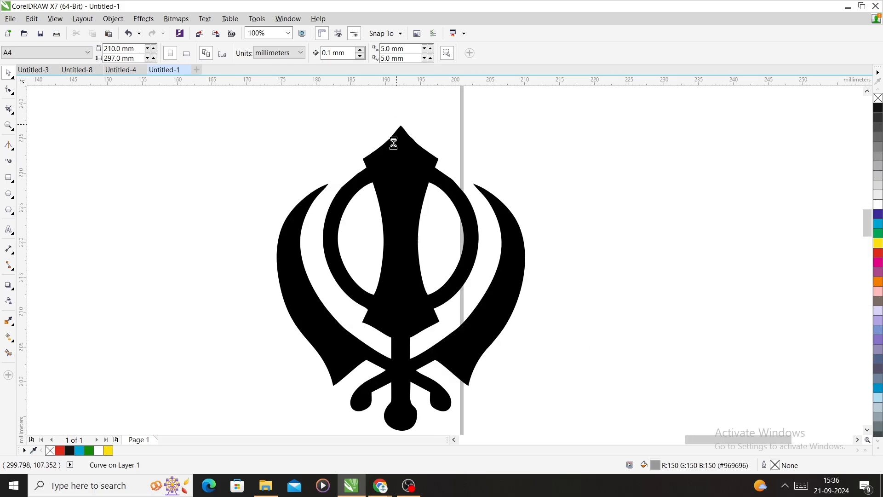
scroll(397, 124, "up", 1)
scroll(315, 253, "down", 3)
left_click_drag(220, 197, 523, 411)
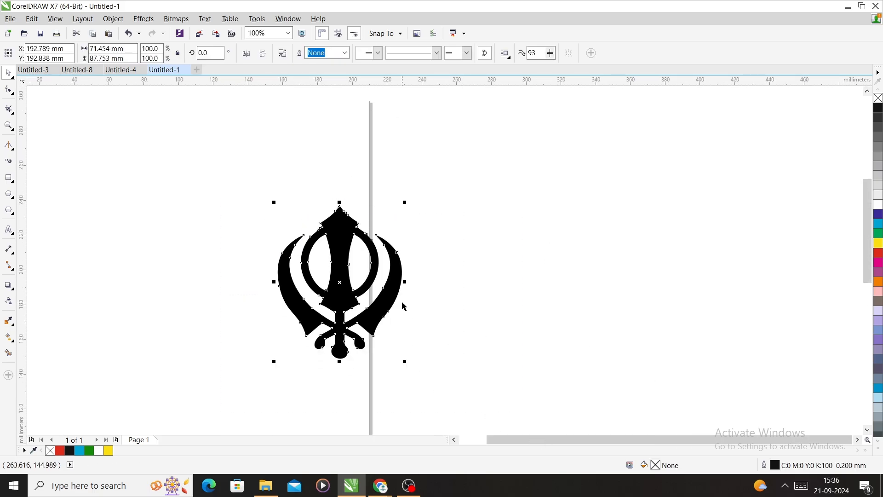
left_click_drag(404, 308, 541, 239)
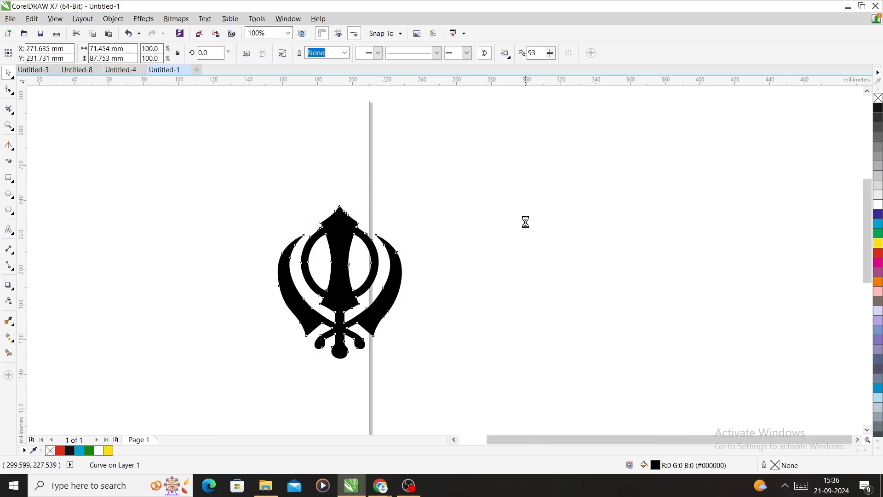
Remove the Khanda curve's fill and show it with a hairline outline only.
left_click(878, 98)
left_click(484, 290)
scroll(498, 223, "down", 2)
scroll(497, 222, "up", 4)
scroll(517, 256, "down", 4)
left_click(524, 276)
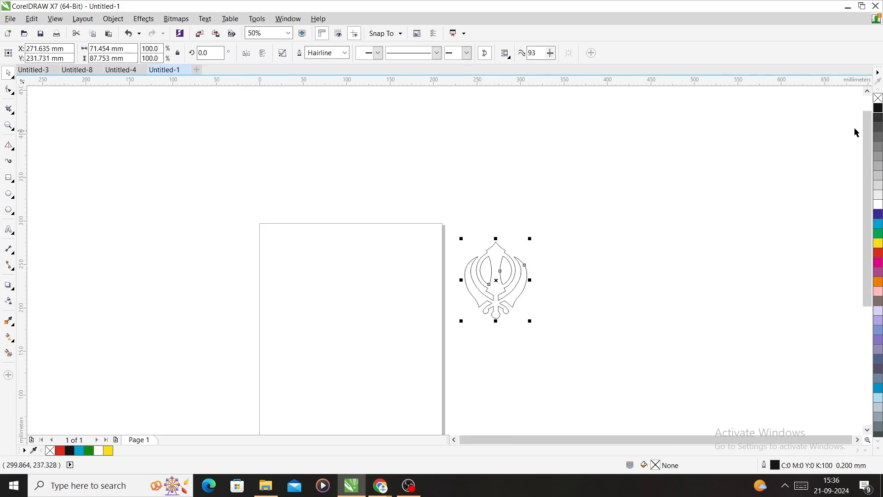
Fill the Khanda curve with black, without an outline, and move it onto the upper part of the page.
left_click(879, 109)
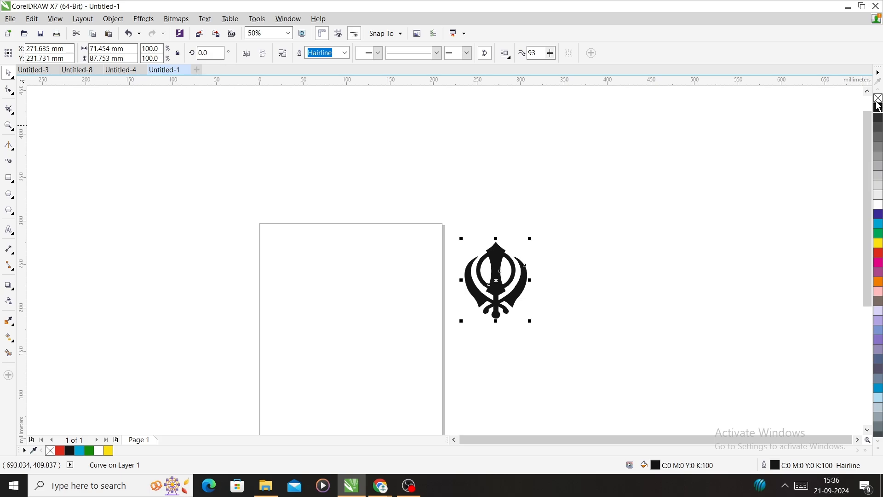
left_click(694, 253)
scroll(466, 261, "up", 2)
scroll(499, 252, "down", 2)
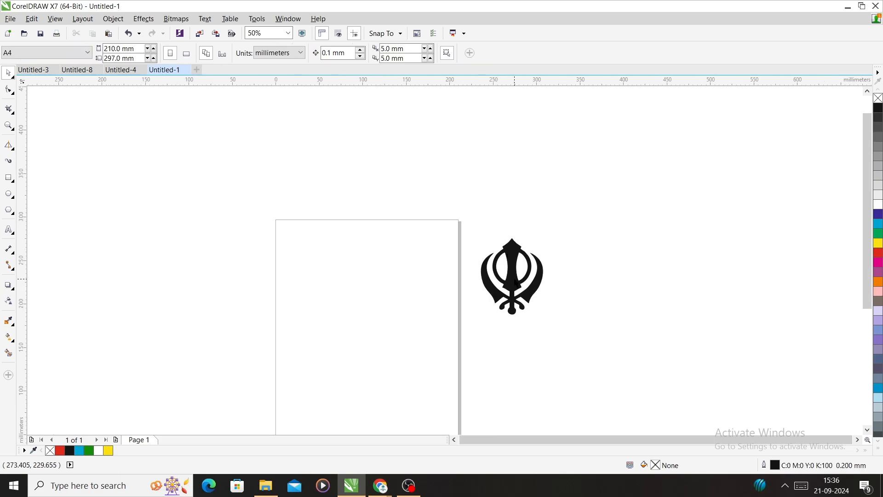
scroll(514, 278, "up", 2)
left_click_drag(495, 278, 235, 281)
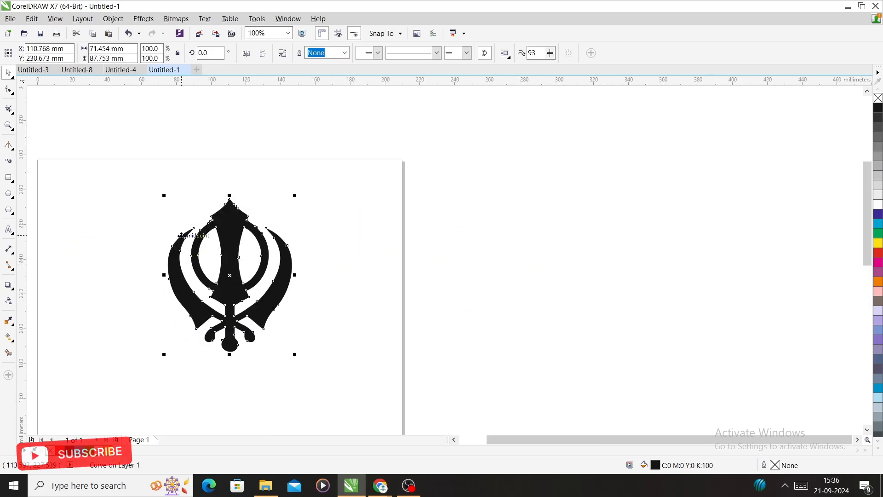
scroll(182, 235, "up", 2)
scroll(424, 244, "down", 1)
scroll(435, 254, "down", 1)
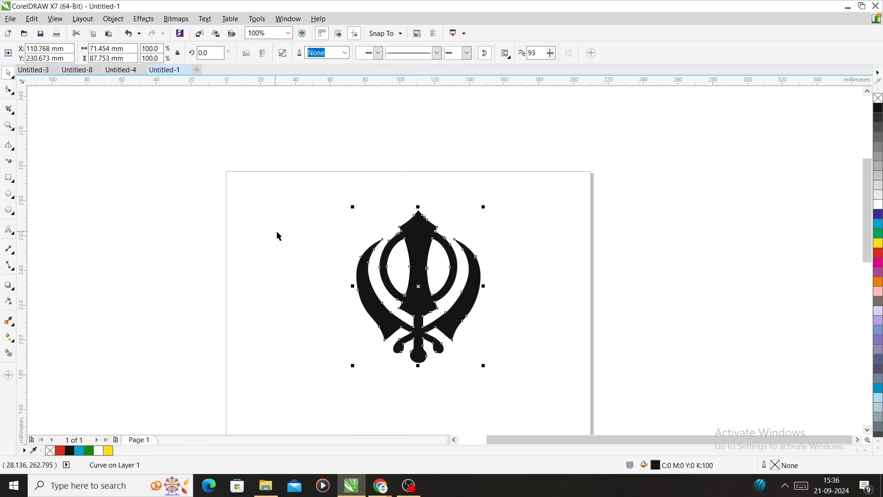
Fill the Khanda with yellow and give it a black 4.0 mm outline placed behind the fill.
left_click(878, 243)
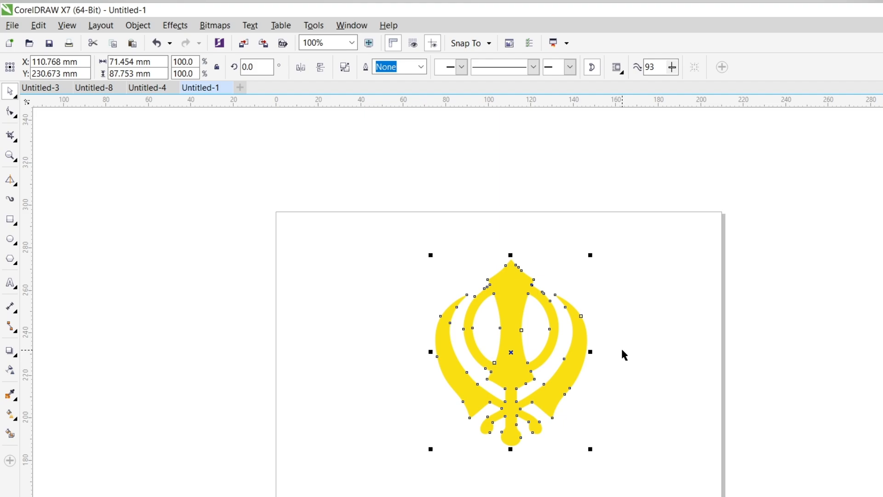
key("F12")
left_click(457, 198)
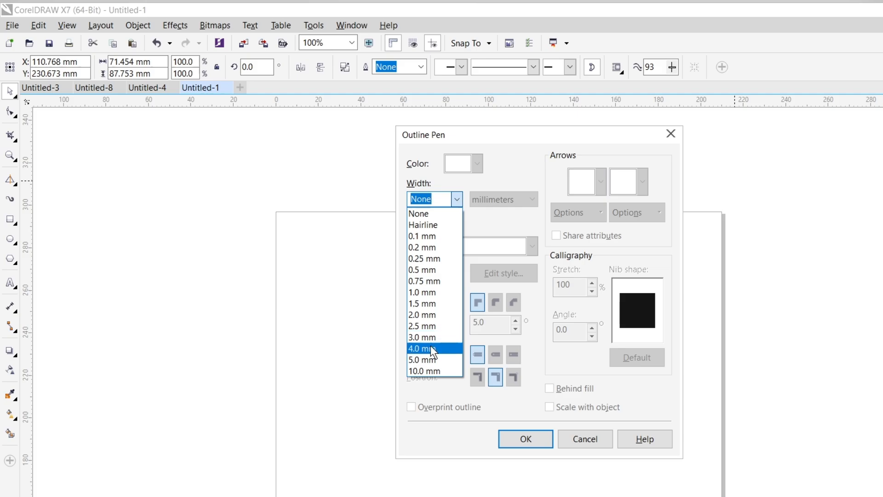
left_click(431, 348)
left_click(561, 387)
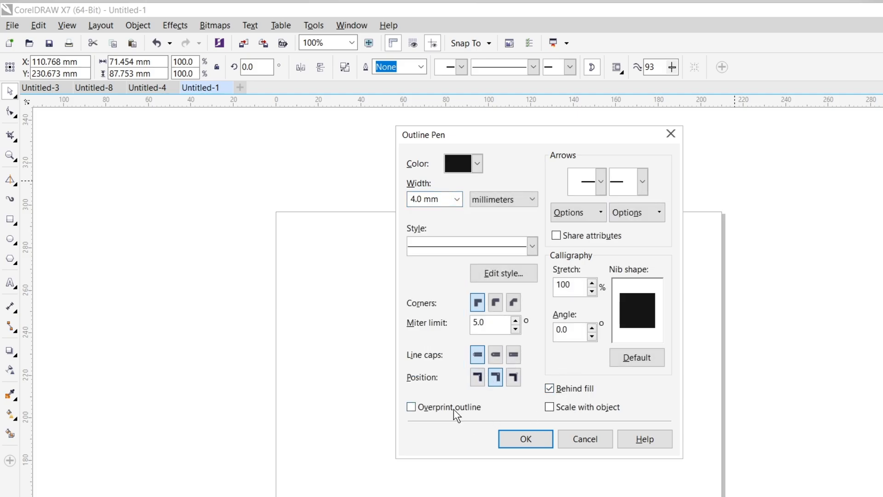
left_click(523, 442)
scroll(534, 284, "up", 2)
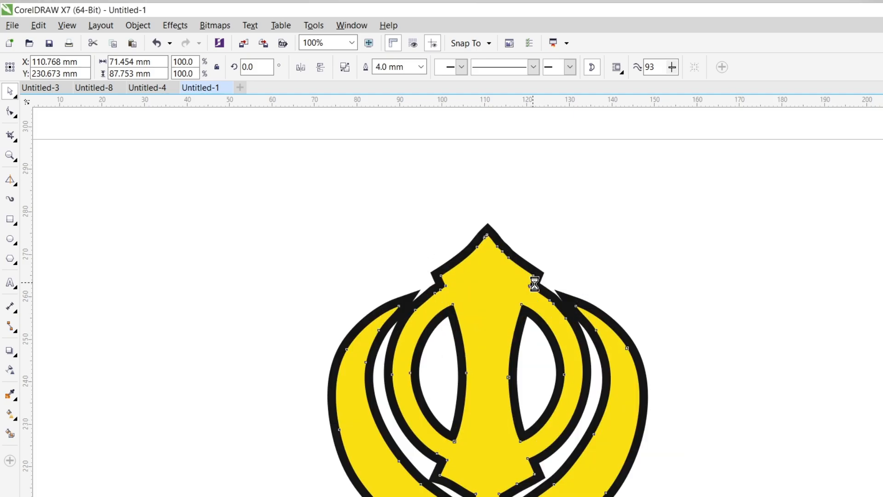
scroll(501, 277, "down", 2)
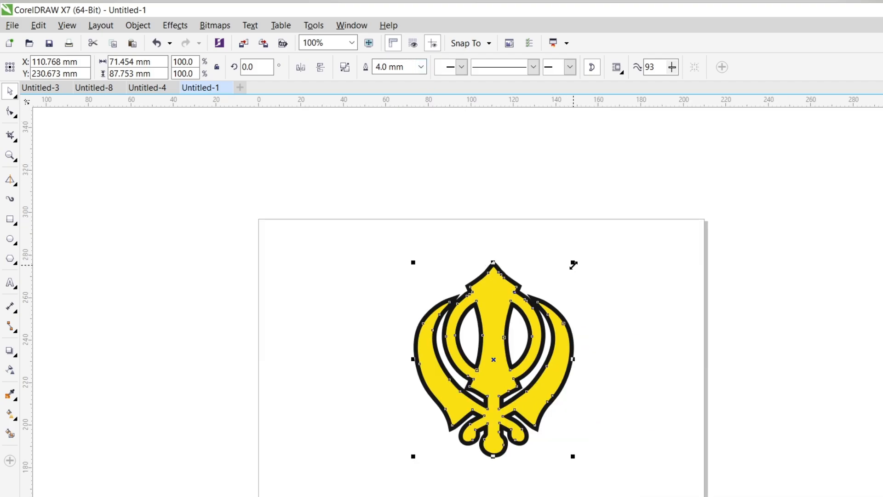
Scale the outlined Khanda down to 65% and shift it toward the page's upper left.
left_click_drag(573, 265, 525, 321)
left_click_drag(492, 361, 483, 315)
scroll(484, 314, "up", 2)
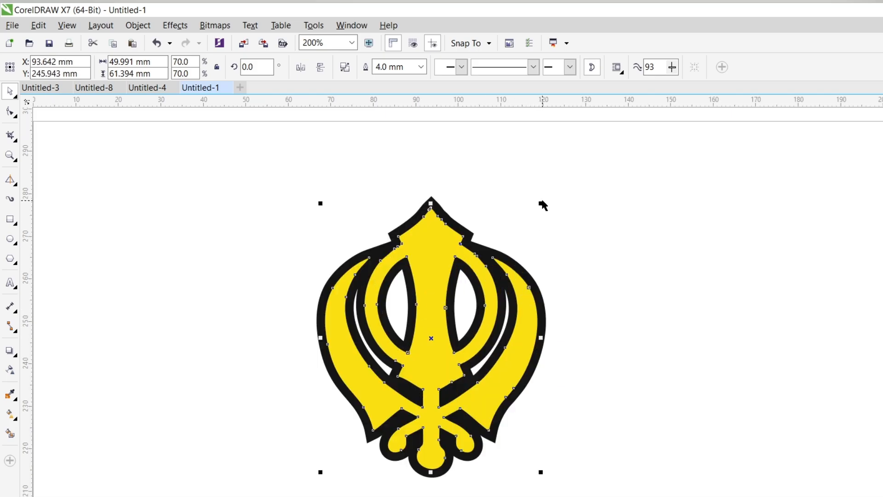
left_click_drag(541, 203, 532, 228)
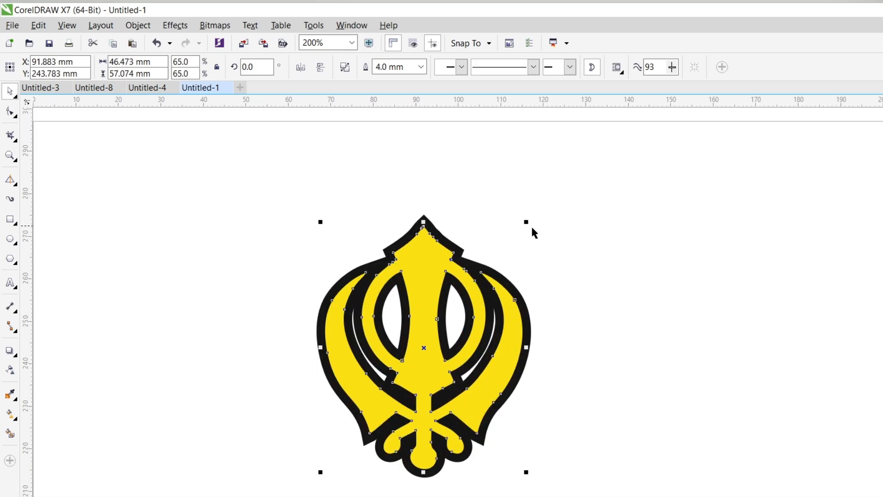
left_click(611, 279)
scroll(473, 286, "down", 2)
scroll(437, 330, "up", 2)
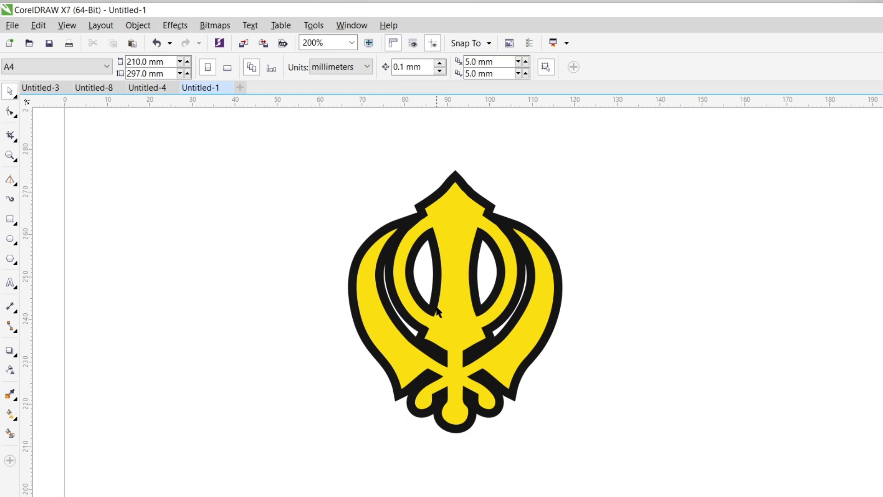
scroll(437, 313, "down", 2)
scroll(453, 334, "up", 2)
scroll(455, 317, "down", 2)
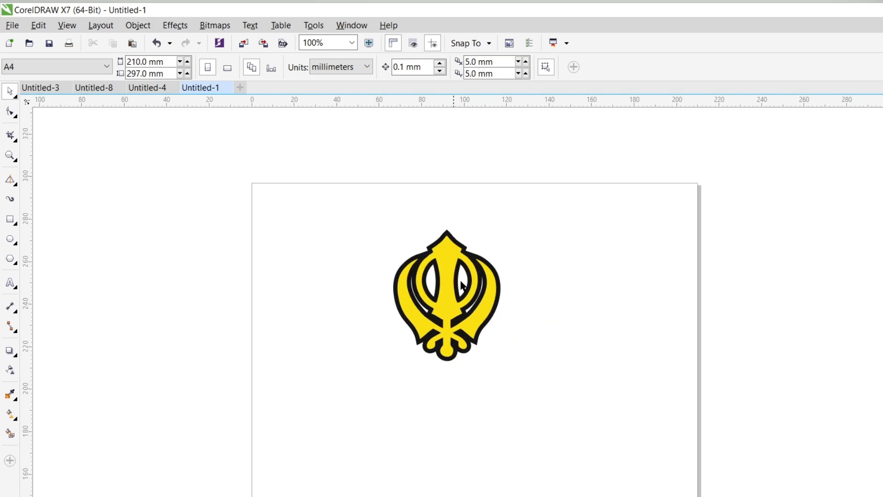
Set the Khanda's outline width to 5.0 mm.
left_click(459, 255)
left_click_drag(406, 67, 353, 61)
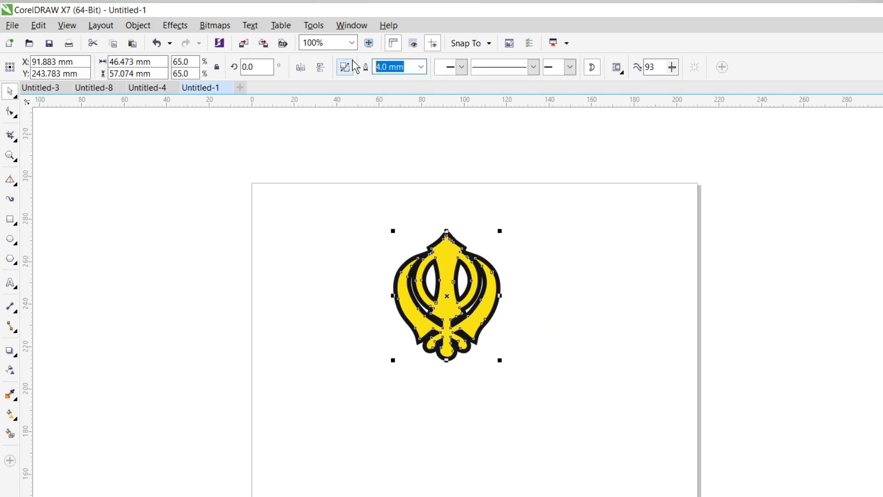
type("3")
key("Return")
left_click(400, 210)
scroll(440, 269, "up", 2)
scroll(438, 234, "down", 2)
left_click(438, 234)
Convert the Khanda's outline to an object and move the yellow shape to the right of the black one.
left_click_drag(313, 195, 568, 378)
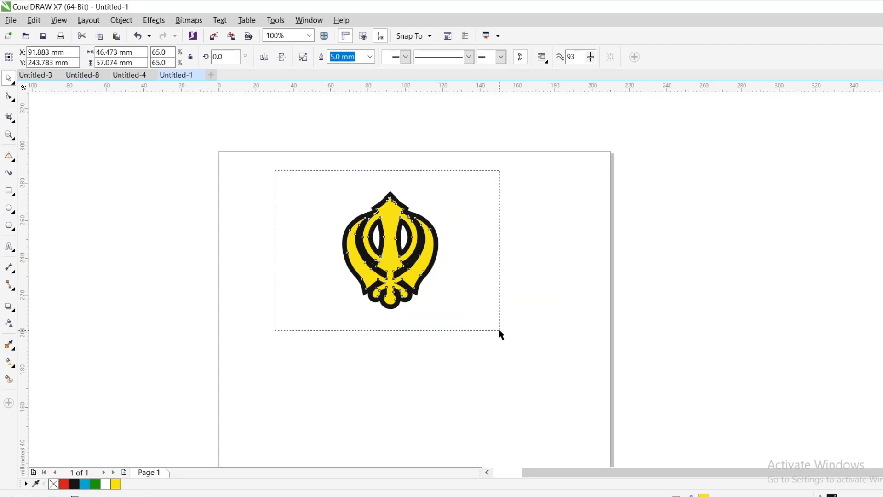
left_click_drag(501, 334, 501, 335)
left_click(121, 20)
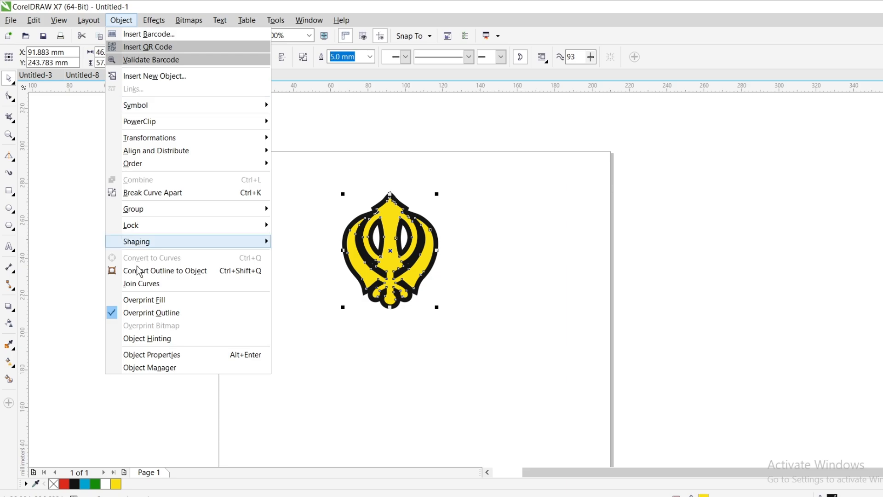
left_click(140, 271)
left_click(473, 289)
left_click_drag(400, 265, 514, 279)
Give the separated outline shape a black fill and a black hairline outline.
left_click_drag(307, 170, 441, 345)
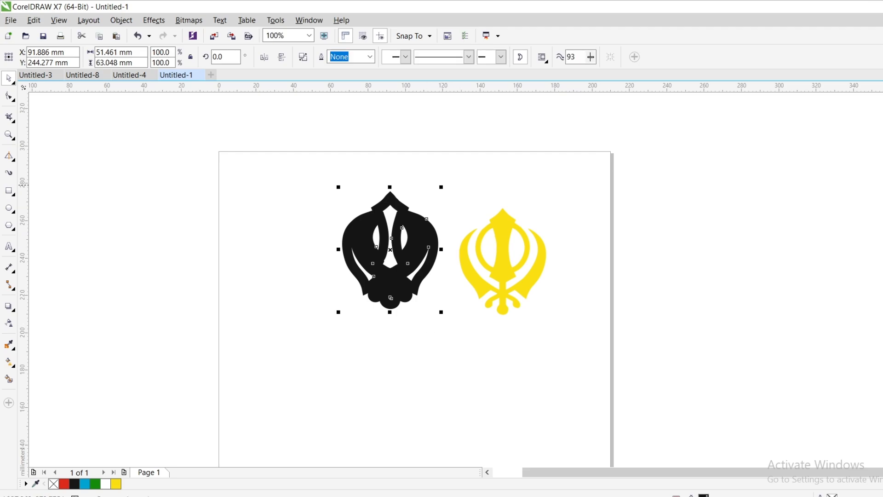
left_click(53, 484)
left_click(74, 483)
right_click(74, 484)
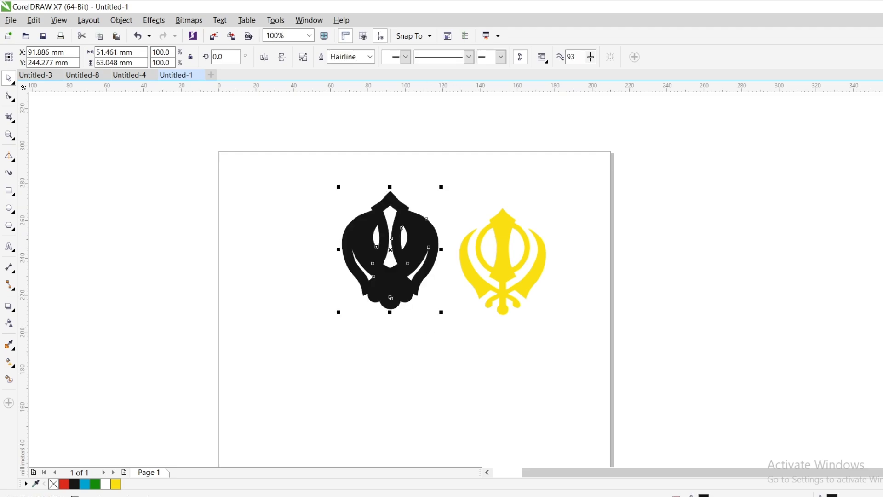
Remove the black Khanda shape's fill and create a boundary around it.
left_click(53, 483)
left_click_drag(315, 175, 456, 361)
left_click(122, 21)
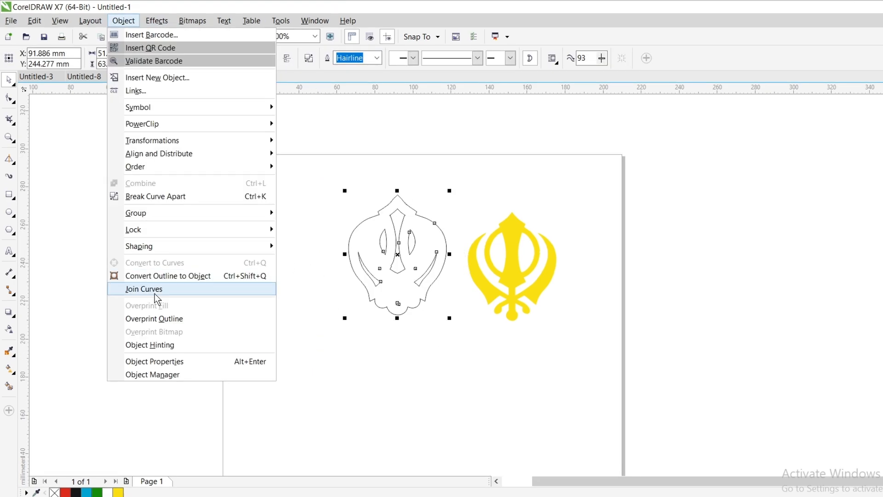
mouse_move(142, 242)
left_click(311, 324)
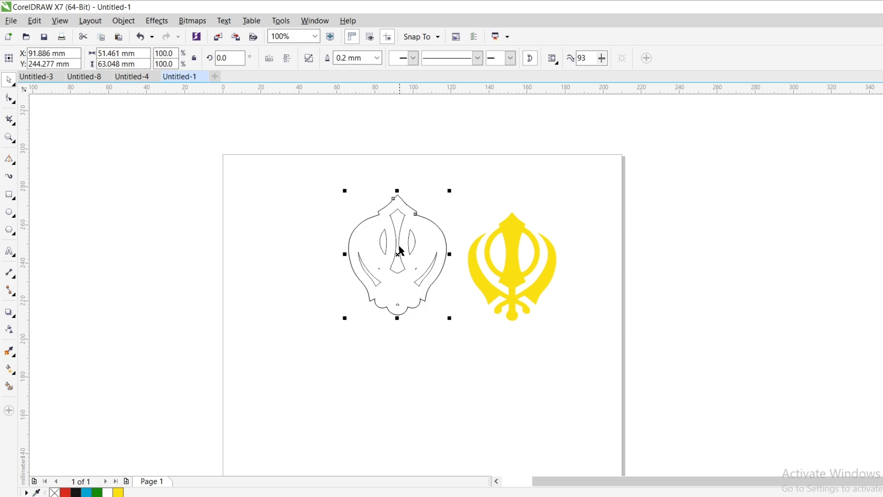
Move the original curves out of the boundary and delete them, and undo back to the assembled yellow and black Khanda.
left_click_drag(400, 250, 358, 403)
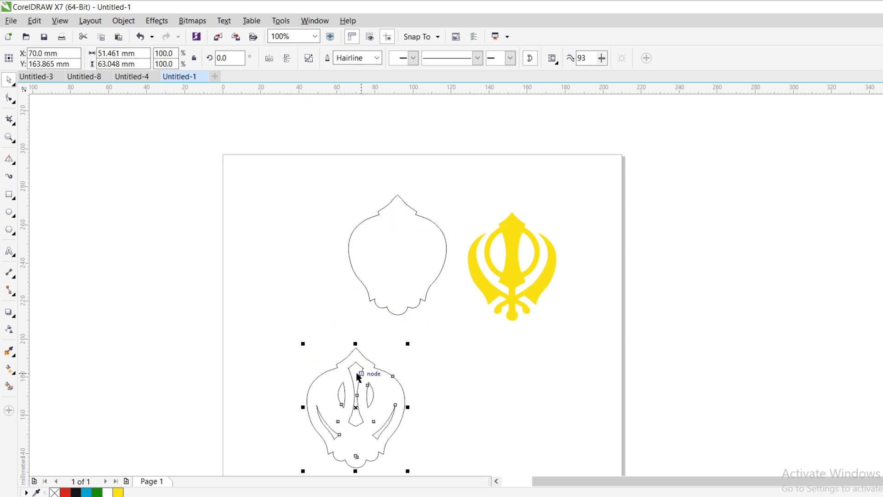
key("Delete")
key("ctrl+z")
key("ctrl+z")
key("ctrl+z")
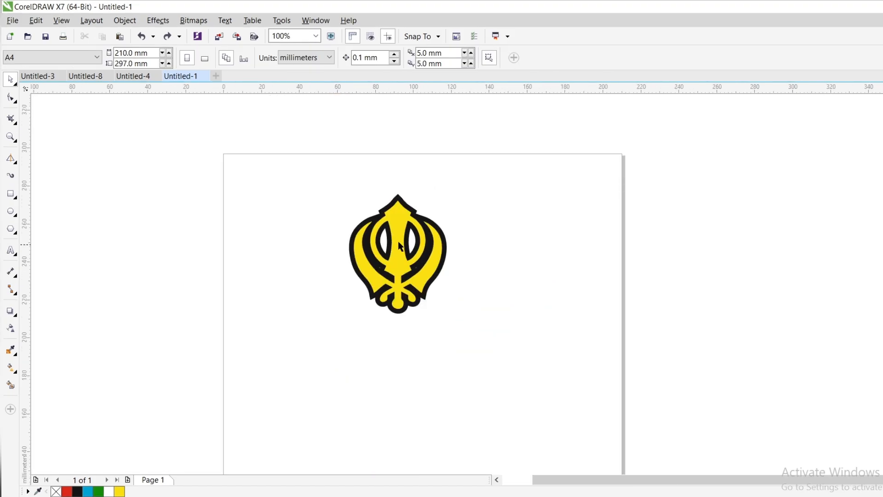
Smart-fill the two inner white openings of the Khanda with green and a hairline outline.
scroll(401, 247, "up", 4)
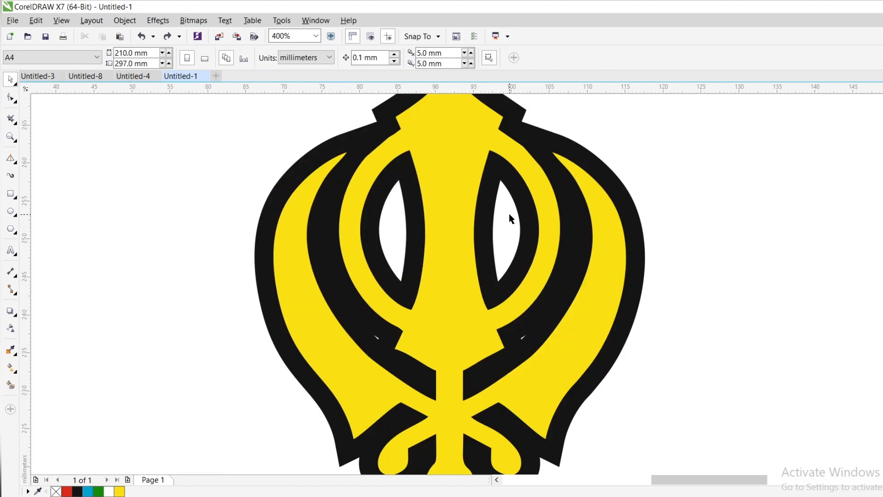
scroll(495, 226, "down", 2)
scroll(499, 226, "up", 2)
scroll(393, 225, "down", 2)
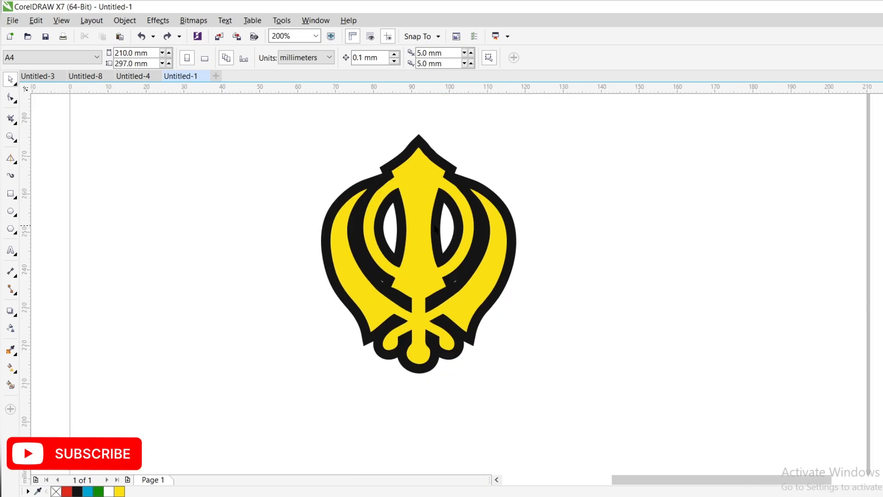
left_click(11, 385)
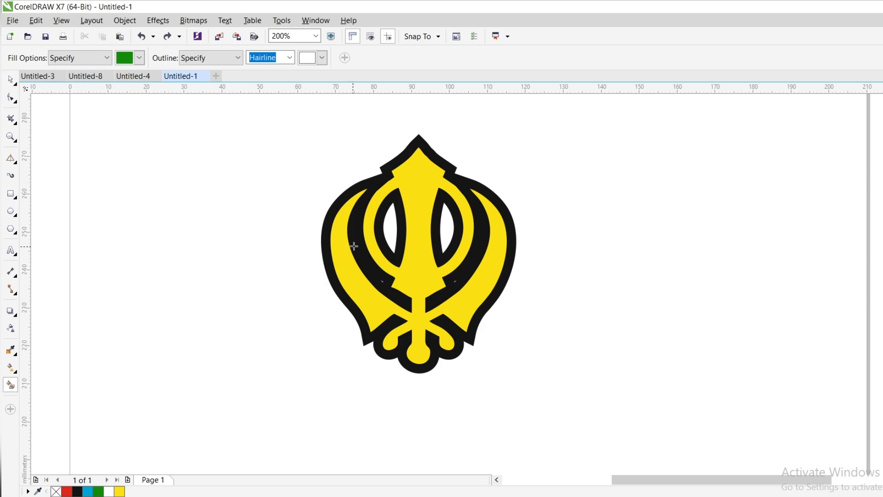
left_click(381, 231)
left_click(445, 222)
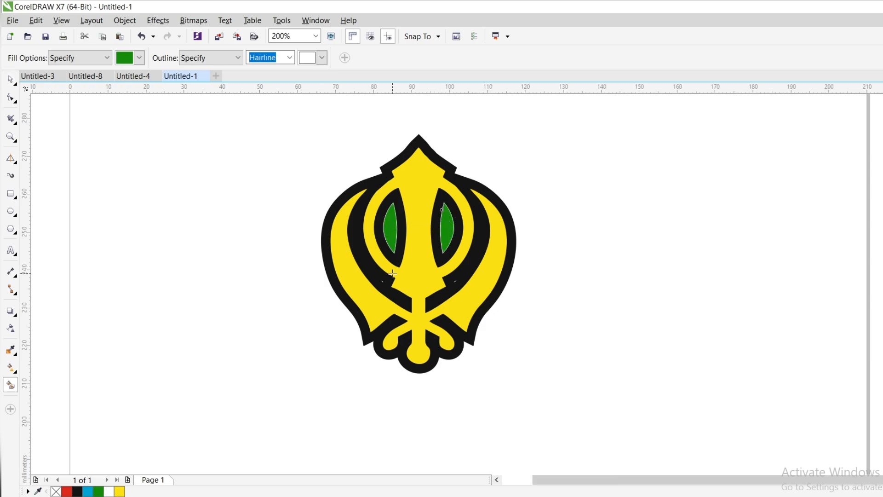
Create a boundary around the whole Khanda and delete the old black outline shape.
scroll(411, 221, "down", 2)
key("space")
left_click_drag(322, 186, 477, 386)
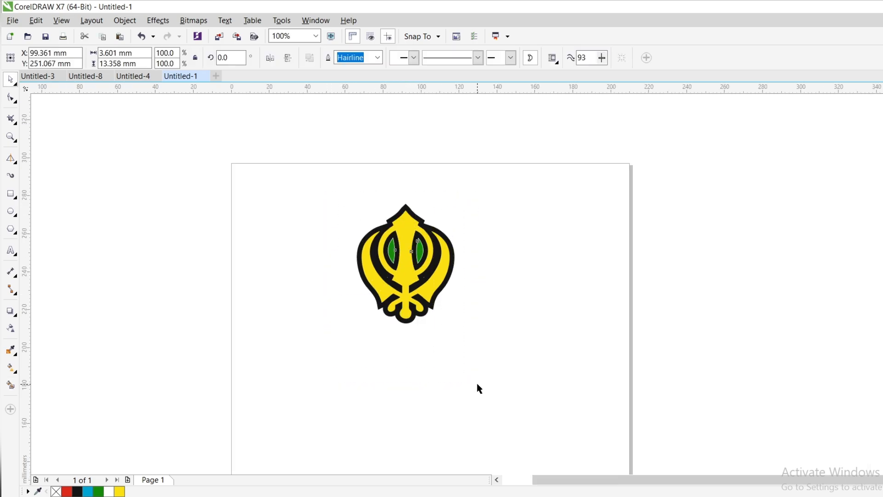
left_click(445, 58)
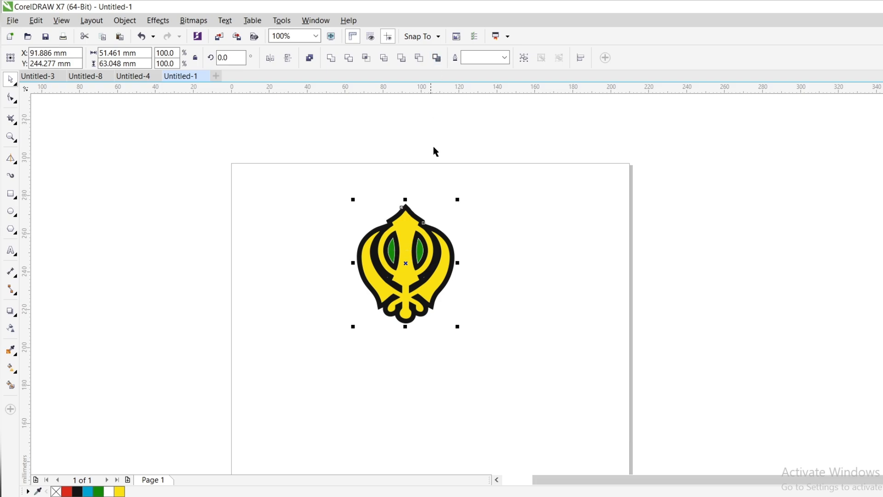
left_click(488, 188)
left_click_drag(404, 222, 533, 227)
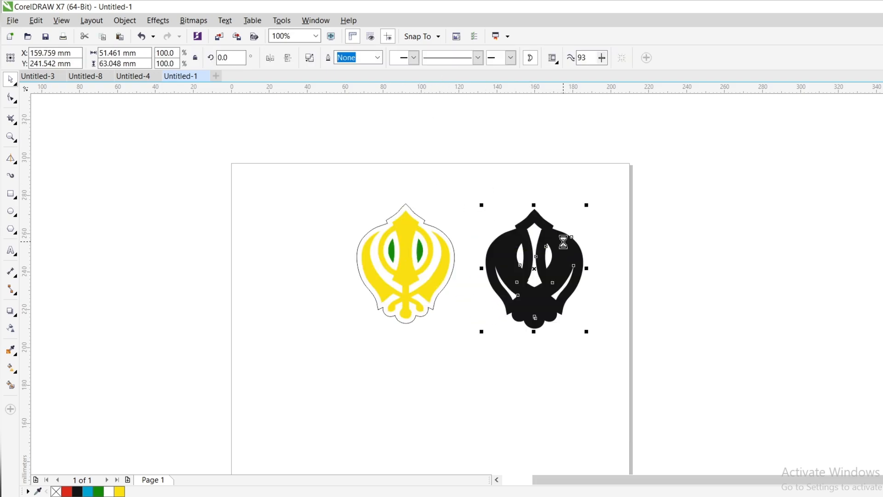
key("Delete")
Combine the two green shapes with the surrounding boundary so they become openings in it.
scroll(405, 241, "up", 2)
left_click_drag(277, 201, 499, 320)
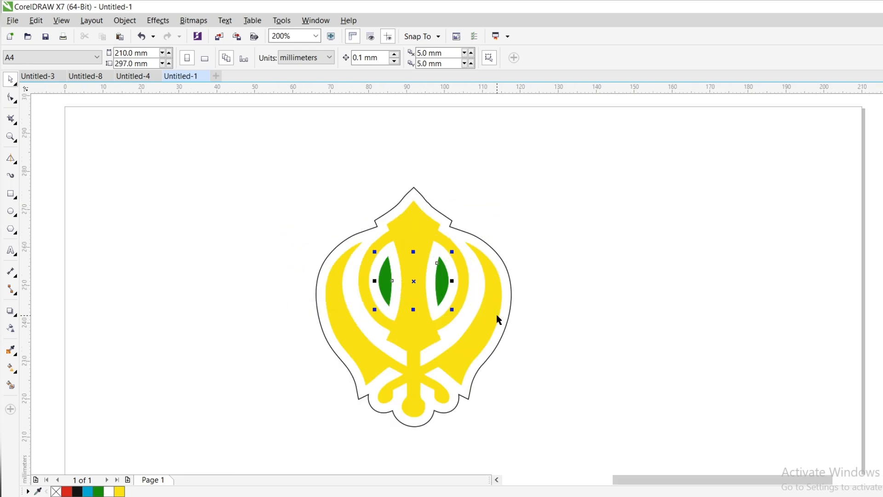
left_click(500, 319)
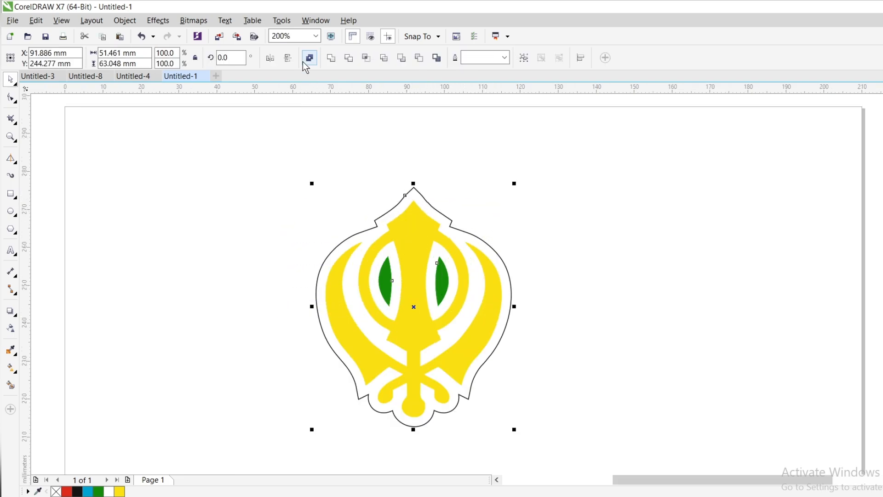
left_click(309, 57)
left_click(394, 247)
scroll(418, 286, "down", 2)
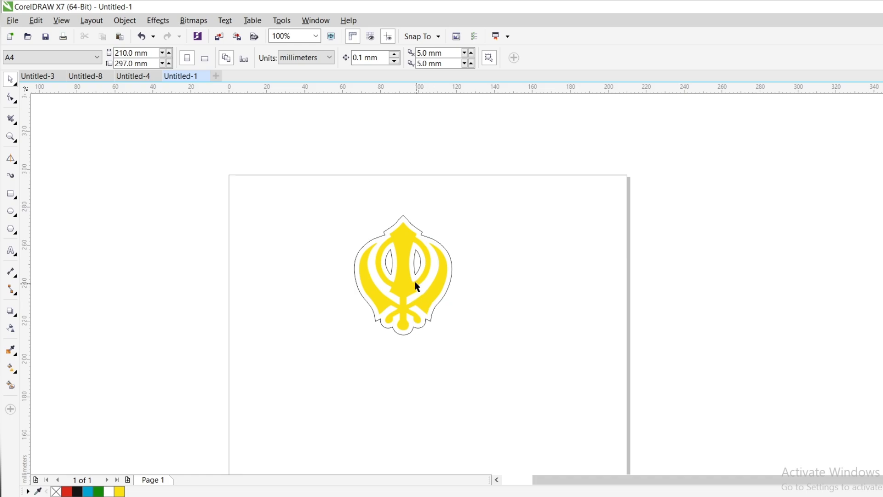
Fill the combined boundary shape with black and send it behind the yellow Khanda.
left_click(416, 228)
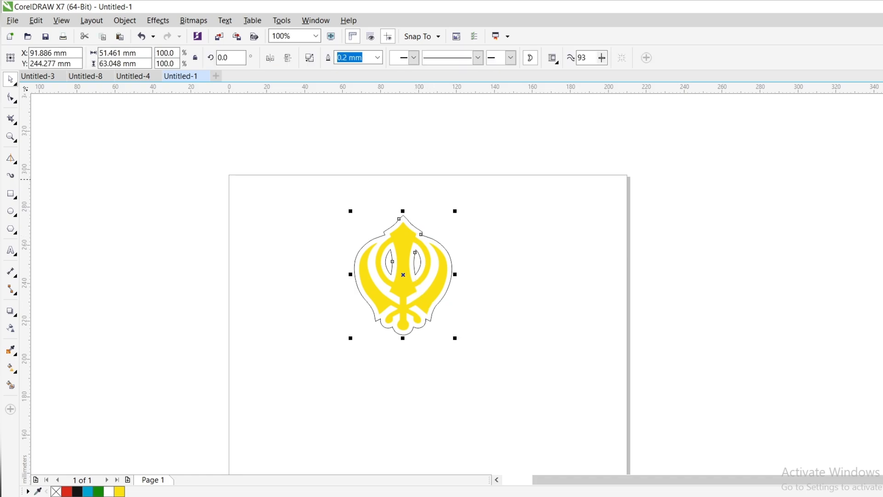
left_click(882, 179)
key("shift+Page_Down")
left_click(268, 290)
scroll(406, 316, "up", 1)
scroll(407, 316, "up", 1)
scroll(402, 324, "down", 2)
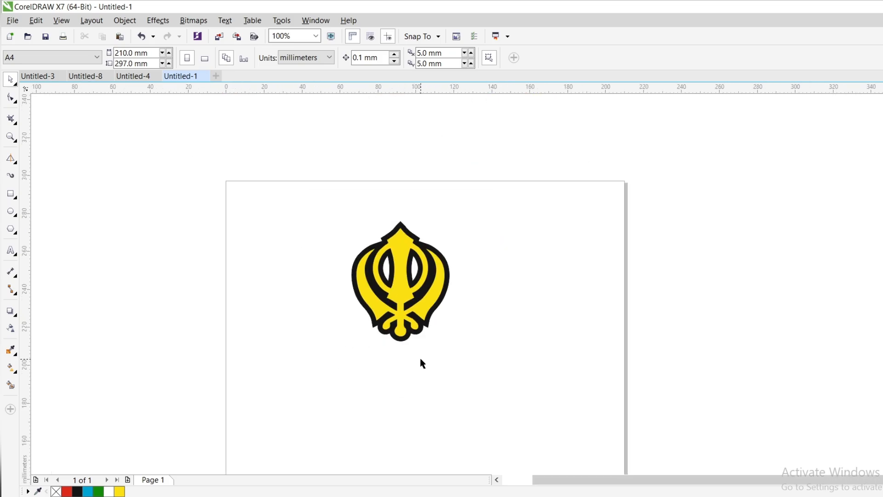
Draw a circle about 21 mm in diameter in the empty area below and left of the Khanda.
scroll(419, 358, "up", 1)
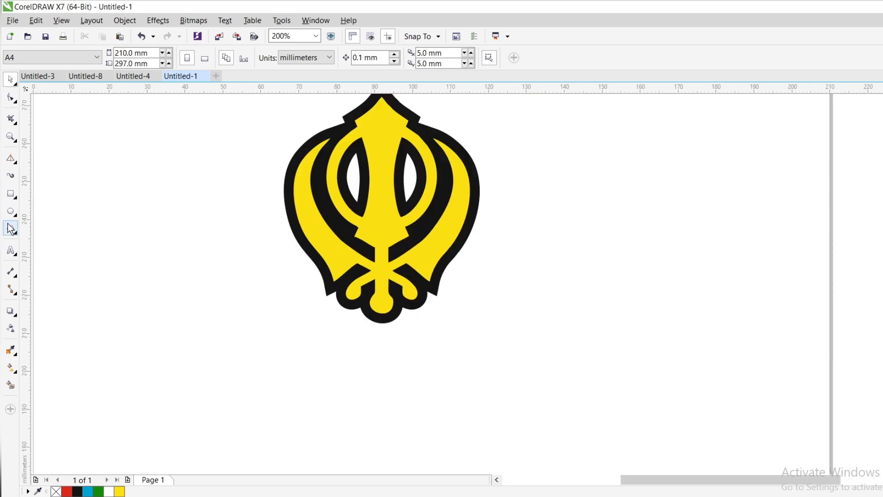
left_click(10, 211)
left_click_drag(165, 319, 244, 377)
key("space")
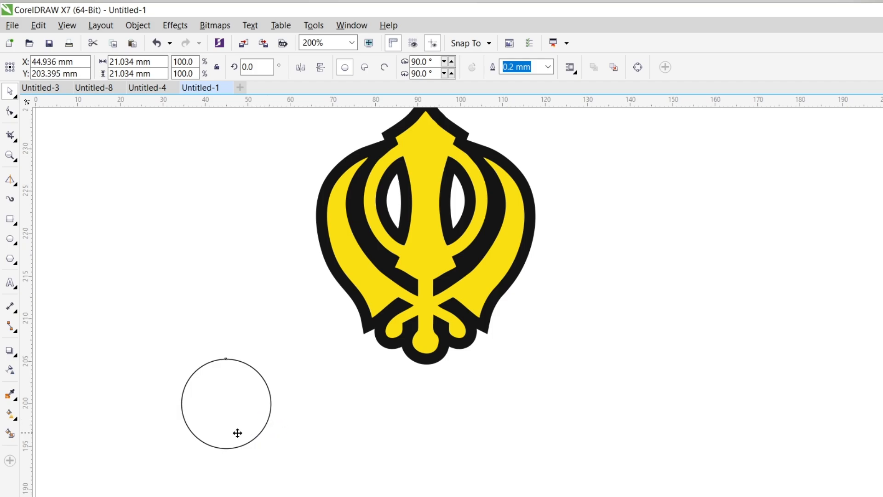
Try a concentric copy of the circle scaled to about 120%, and delete it.
scroll(237, 433, "up", 1)
scroll(279, 389, "down", 1)
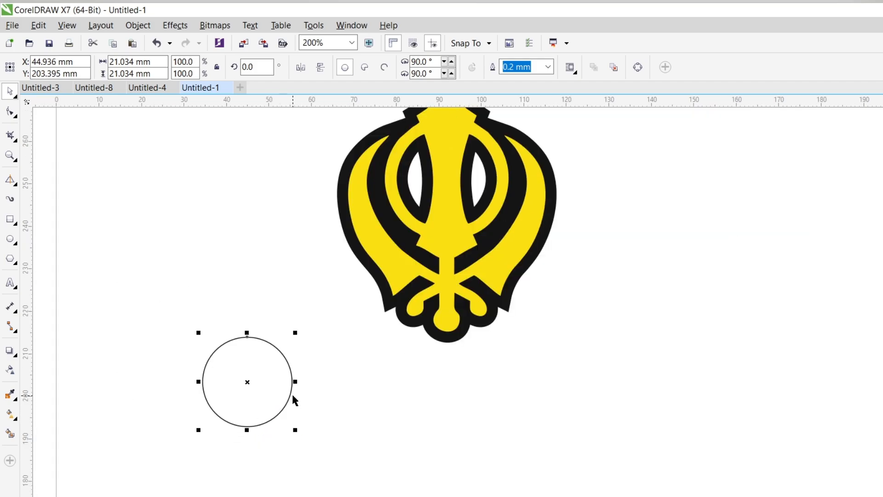
left_click_drag(296, 431, 314, 447)
mouse_move(258, 391)
left_mouse_down()
mouse_move(240, 386)
mouse_move(246, 382)
left_mouse_up()
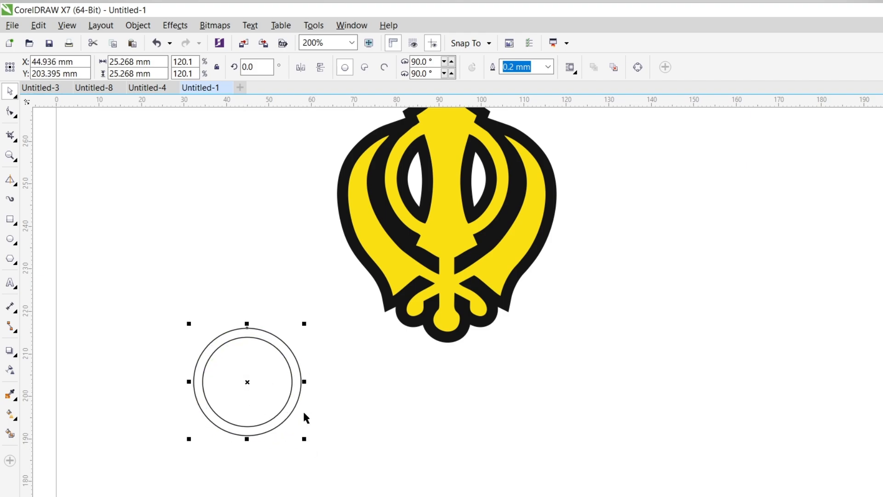
left_click(340, 424)
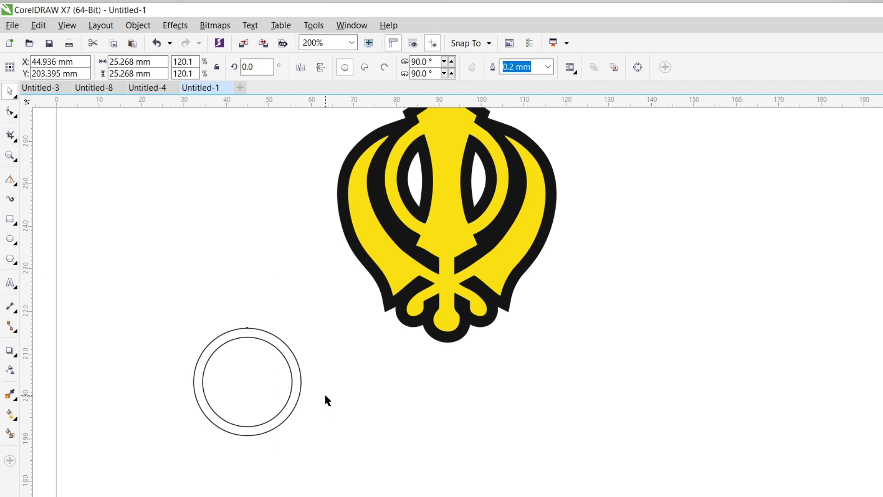
left_click_drag(282, 397, 392, 419)
key("Delete")
Make three evenly spaced larger concentric copies of the circle, up to about 31 mm across, centred on the page.
left_click(290, 399)
left_click_drag(294, 428, 305, 435)
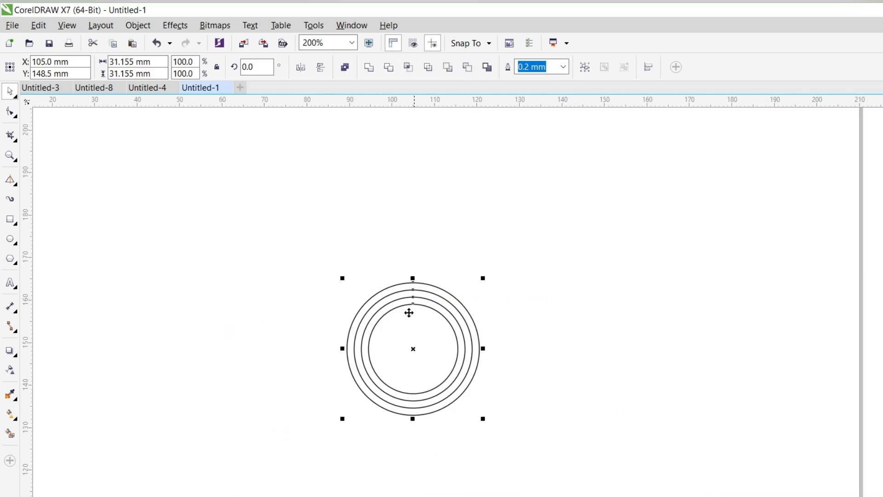
Draw a small square about 1.9 mm wide above and left of the concentric circles.
scroll(409, 313, "up", 1)
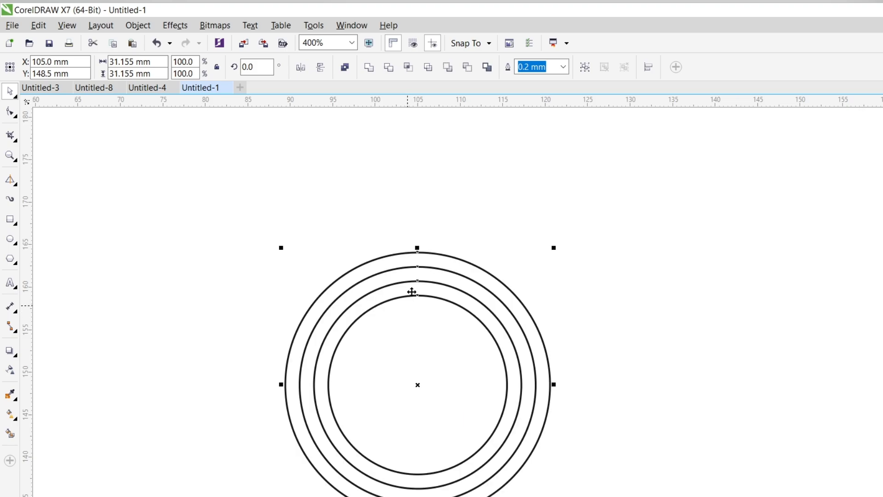
key("F6")
left_click_drag(153, 181, 170, 197)
key("space")
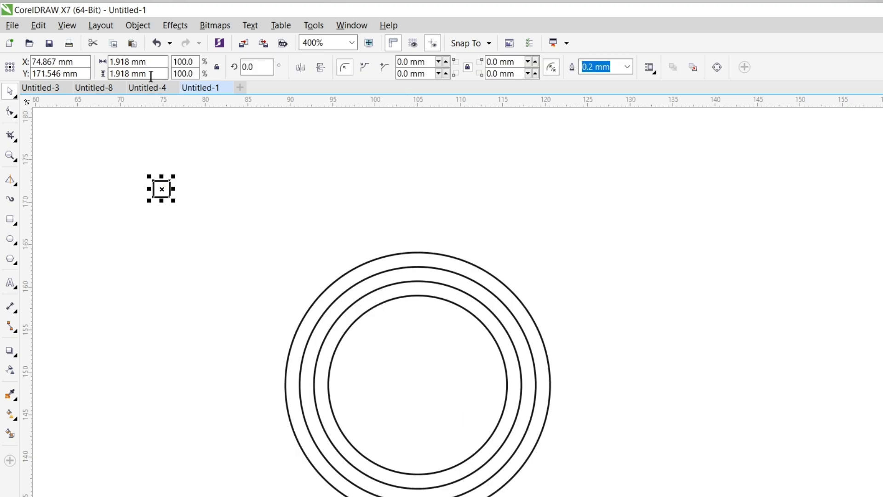
Set the small square's height to 3 mm and its width to 5 mm.
left_click_drag(154, 73, 91, 72)
type("3")
left_click_drag(154, 61, 95, 76)
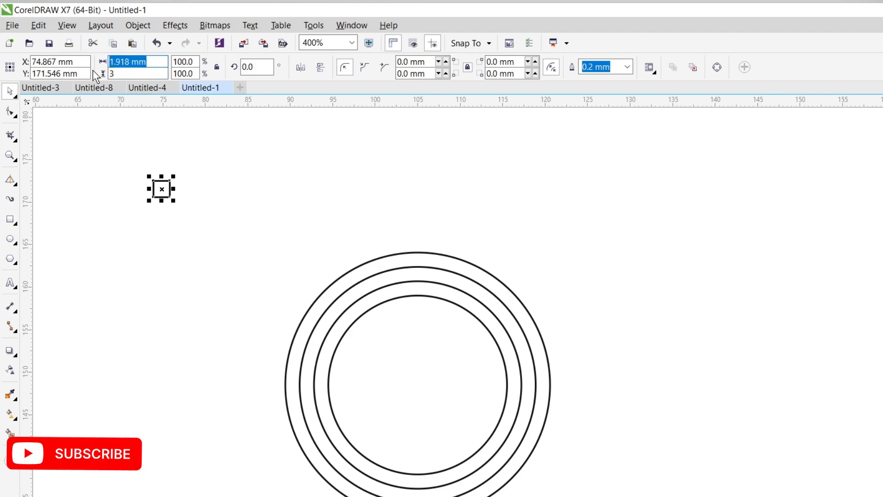
type("5")
key("Return")
Set the small rectangle's width to 3 mm.
left_click_drag(155, 64, 110, 69)
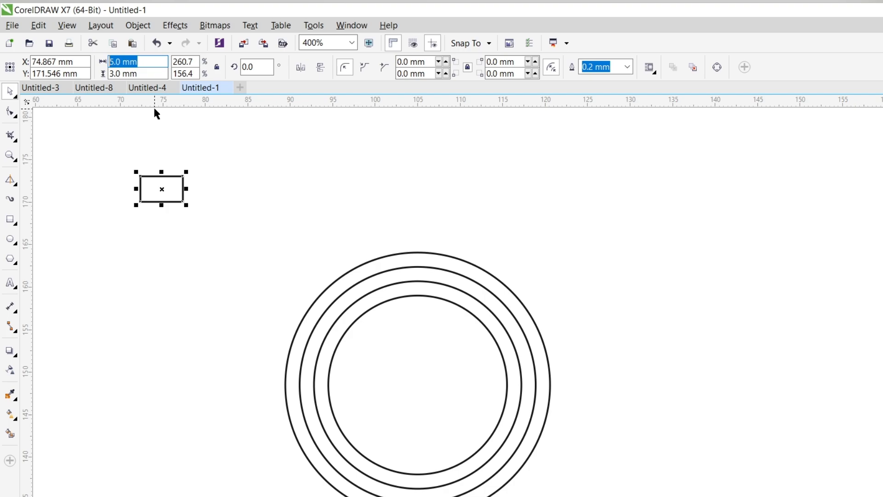
type("3")
key("Return")
Move the small square into the concentric circles and centre it on the page.
left_click_drag(171, 196, 398, 377)
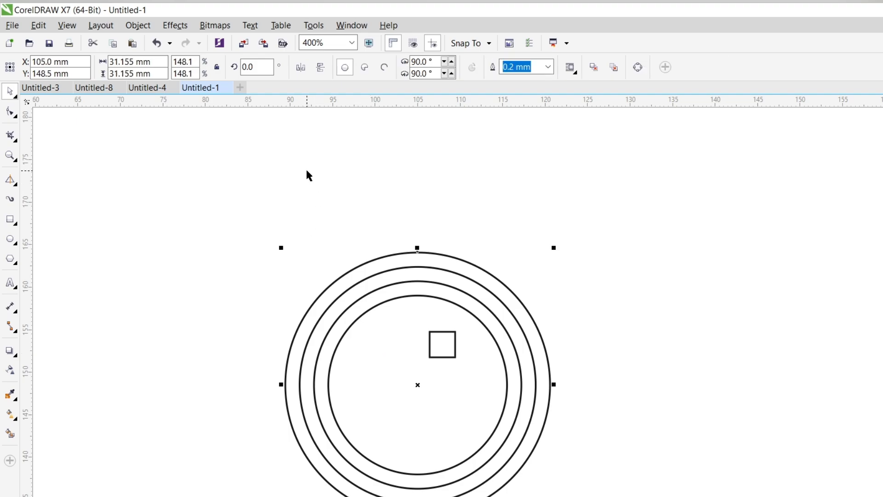
left_click_drag(241, 181, 529, 444)
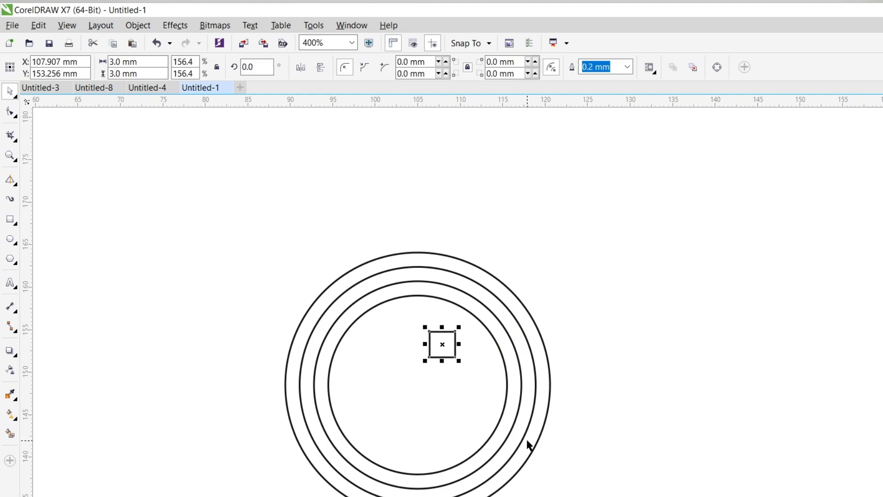
key("p")
key("Escape")
left_click(416, 372)
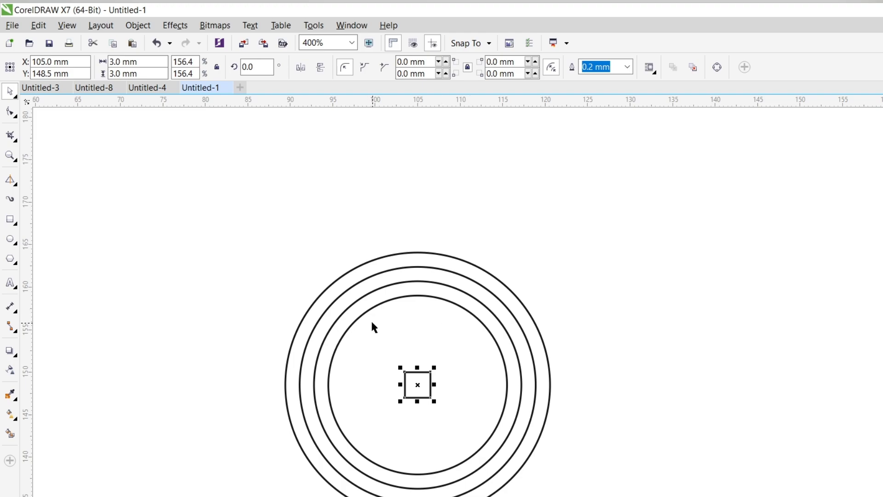
Use the centre square to trim the smallest, second-smallest and largest circles one after another.
left_click(439, 299)
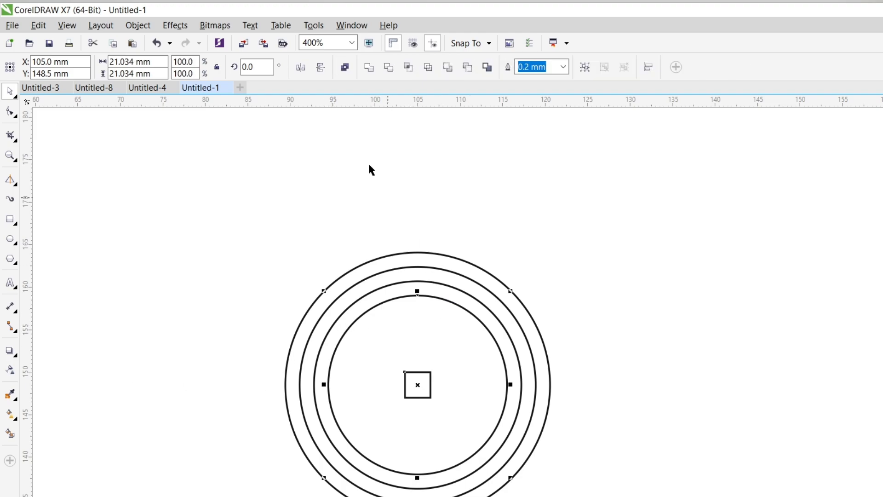
left_click(389, 68)
left_click(310, 206)
left_click_drag(210, 260, 484, 459)
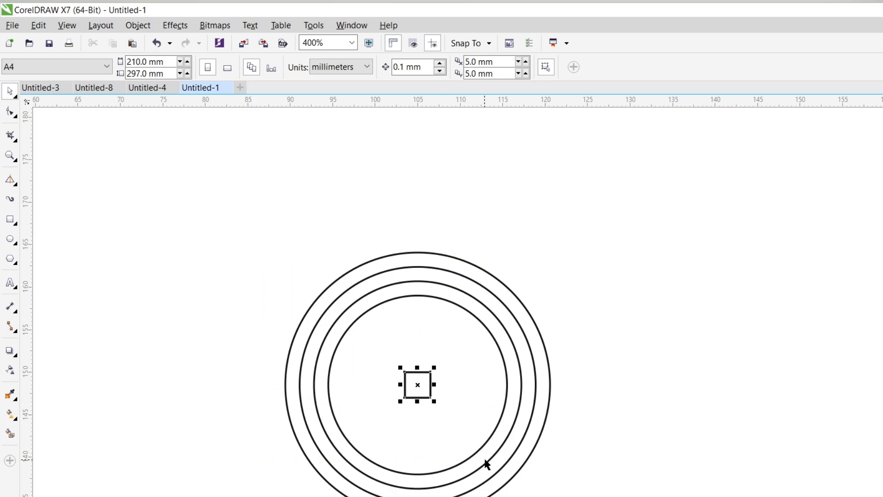
left_click(480, 303)
left_click(389, 68)
left_click(159, 280)
left_click(485, 271, "shift")
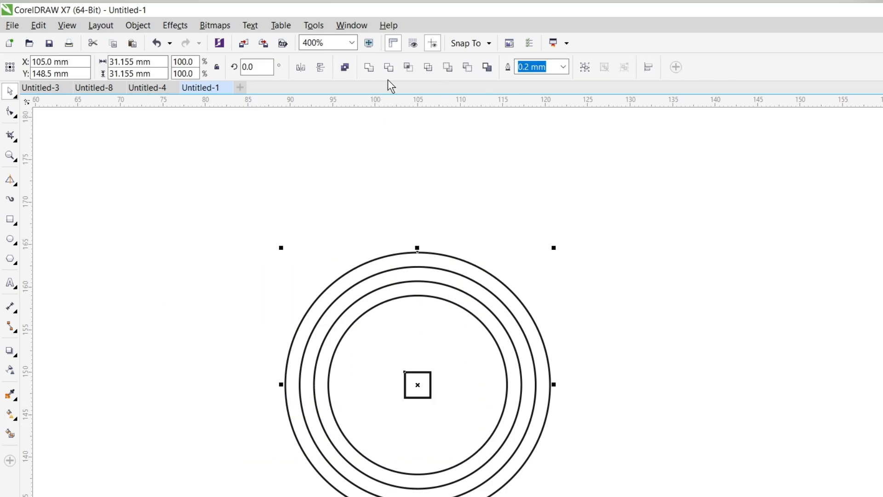
left_click(389, 68)
Move the concentric circles apart from one another, leaving the small square in the page centre.
left_click_drag(202, 291, 523, 417)
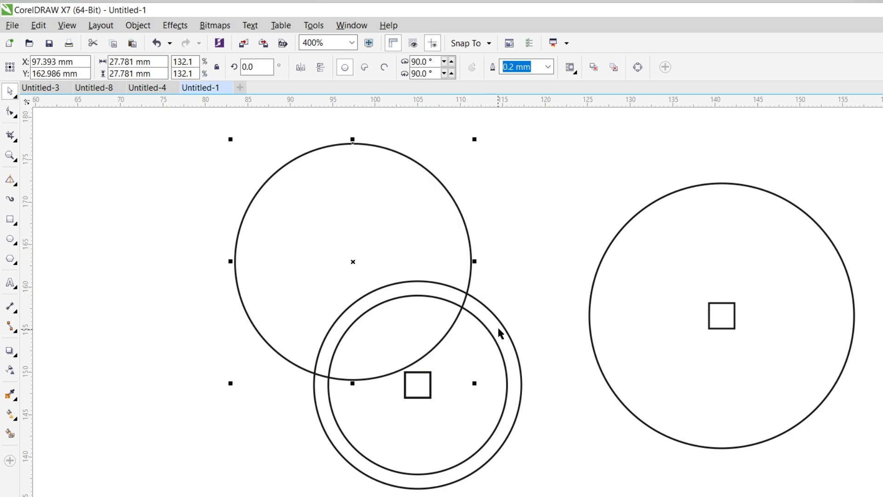
left_click_drag(498, 326, 568, 193)
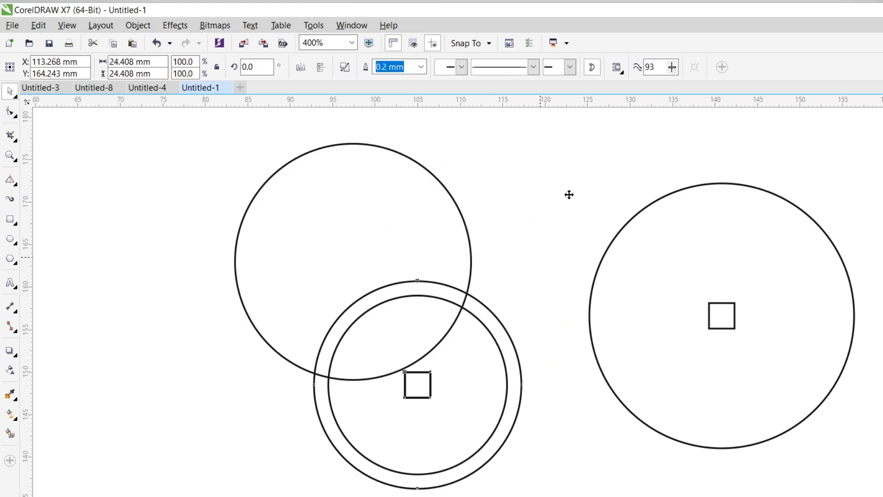
left_click_drag(473, 378, 339, 489)
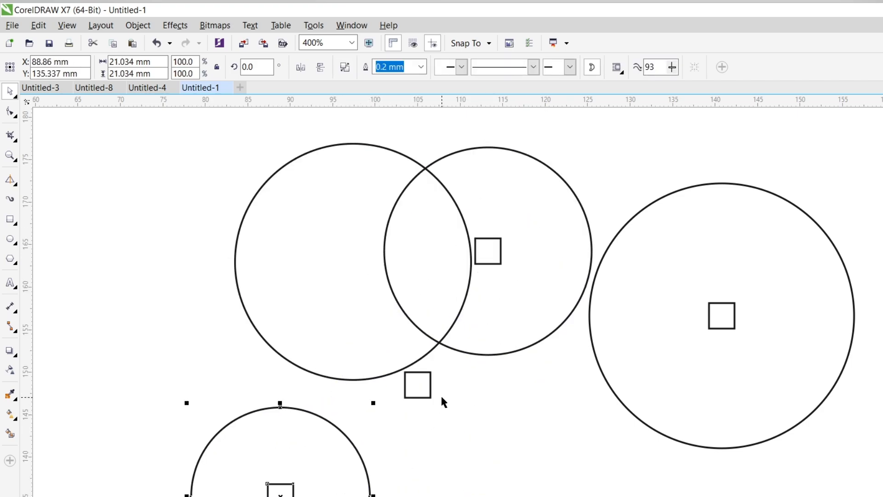
Remove the loose small square from the page centre and move the untrimmed circle between the other circles.
left_click(417, 386)
left_click_drag(419, 387, 404, 319)
left_click(306, 261)
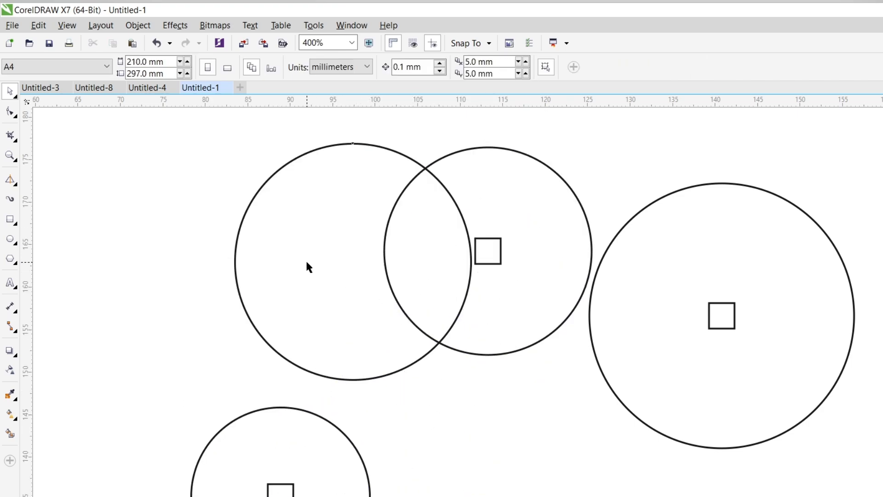
left_click_drag(399, 250, 554, 441)
scroll(505, 360, "down", 1)
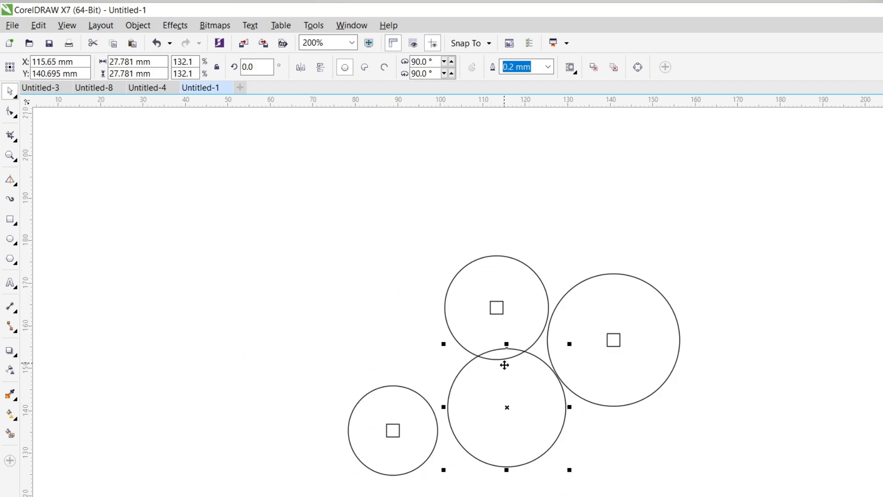
Undo the latest edits until the three smaller circles are concentric around the centre square again.
scroll(519, 402, "up", 1)
key("ctrl+z")
key("ctrl+z")
key("ctrl+z")
key("ctrl+z")
key("ctrl+z")
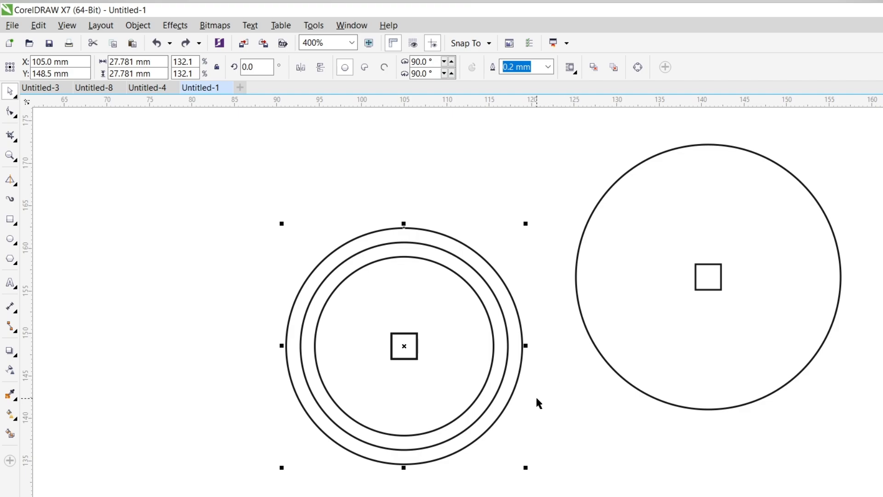
Trim the outermost of the three concentric circles with the centre square, and delete the cutting square.
left_click(480, 459)
left_click_drag(597, 463, 322, 331)
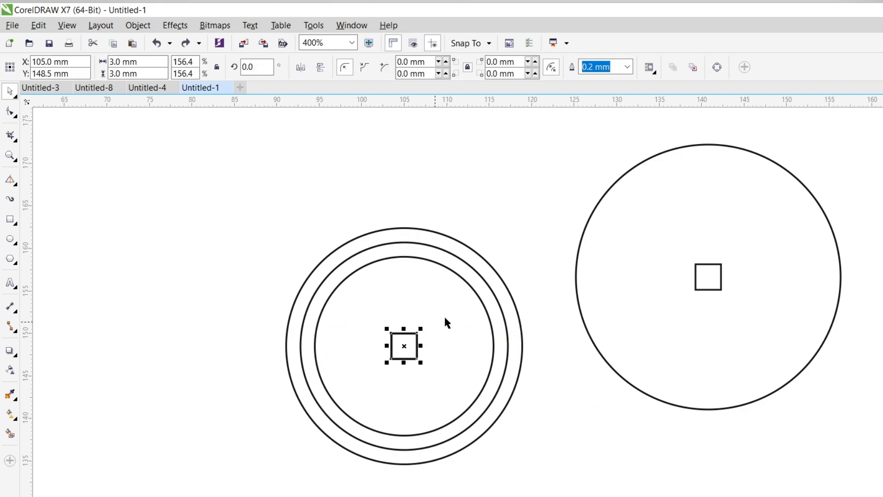
left_click(492, 272, "shift")
left_click(384, 71)
left_click(236, 267)
left_click_drag(235, 267, 418, 383)
key("Delete")
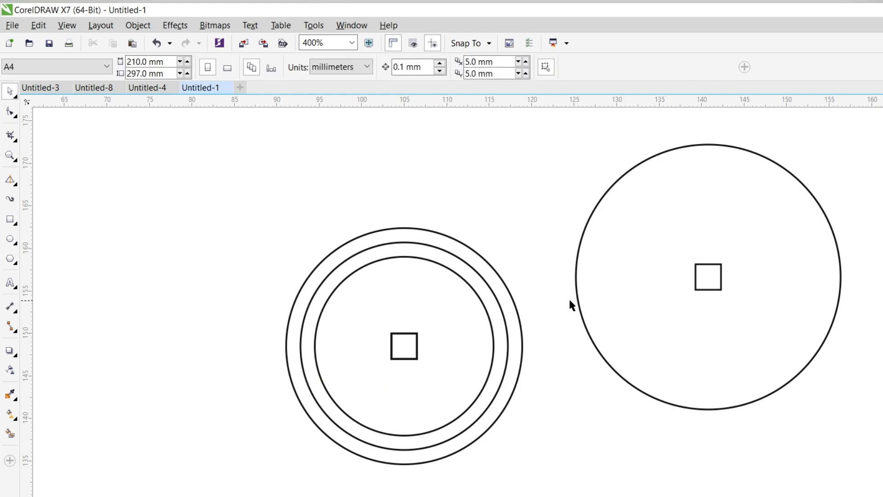
Break apart the separate largest circle and delete the square inside it.
left_click(615, 281)
left_click(343, 70)
left_click_drag(450, 190, 787, 324)
key("Delete")
scroll(552, 403, "down", 1)
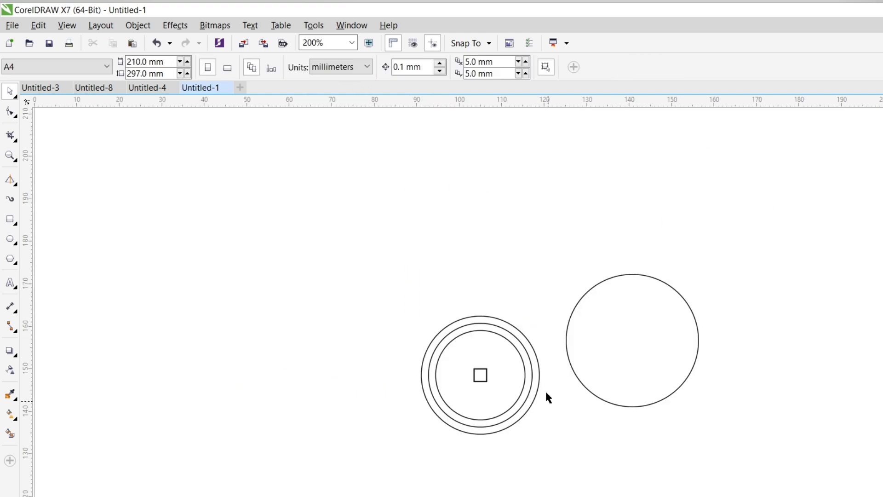
Move the three trimmed concentric circles apart so that none of them overlap.
scroll(497, 372, "up", 1)
left_click_drag(495, 374, 214, 273)
left_click(434, 355)
left_click_drag(433, 351, 454, 213)
left_click_drag(403, 438, 415, 473)
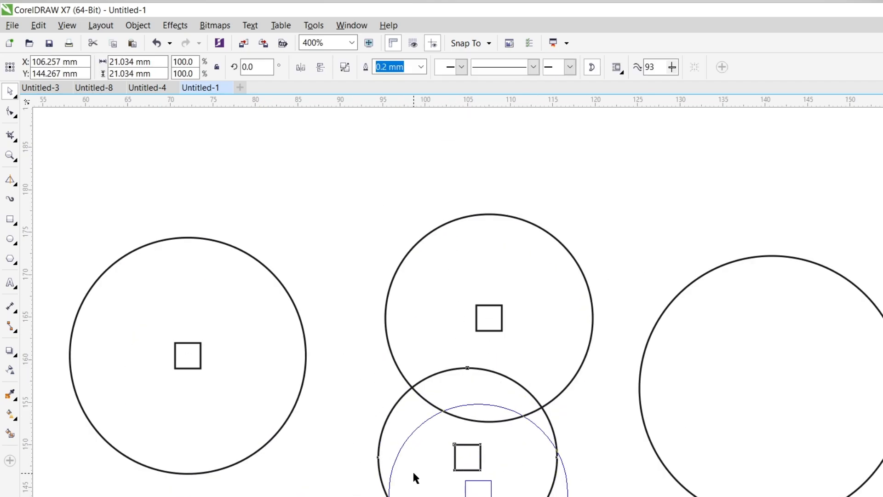
scroll(473, 300, "down", 1)
left_click_drag(486, 370, 491, 396)
left_click(513, 366)
scroll(462, 292, "up", 1)
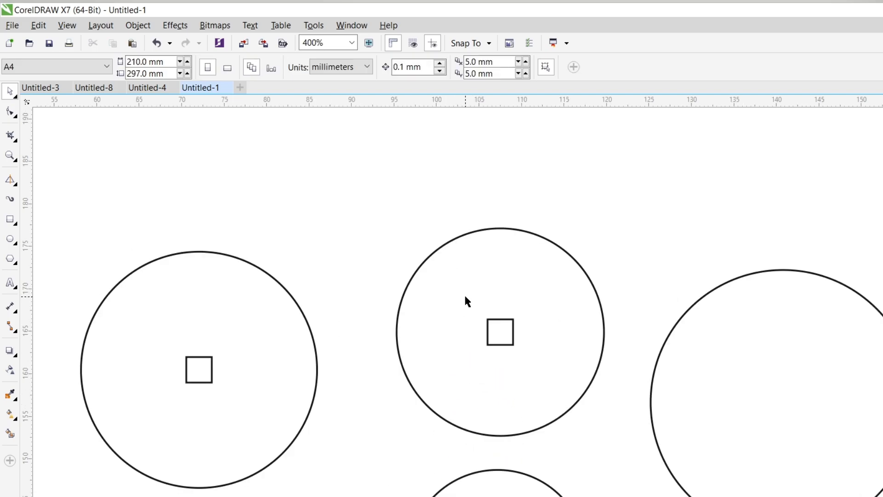
Draw a narrow upright rectangle about 2.5 mm wide and 13.9 mm high below the Khanda emblem.
scroll(471, 305, "down", 1)
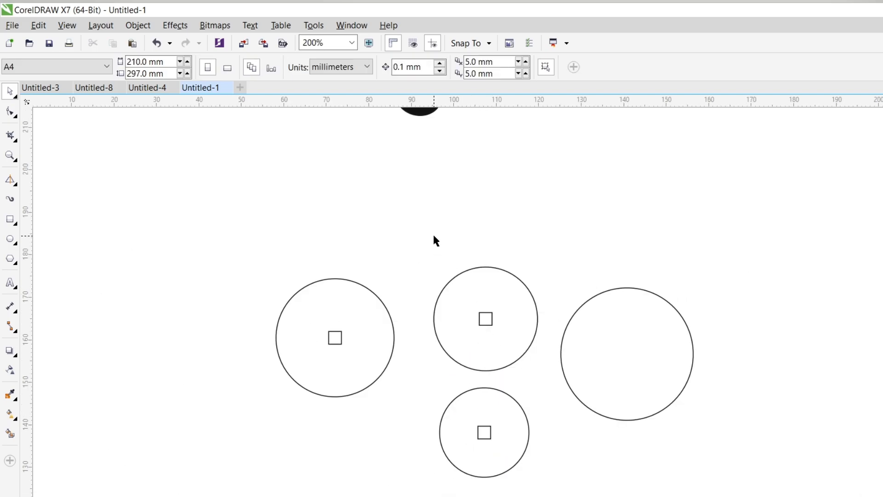
scroll(461, 371, "down", 1)
scroll(449, 222, "up", 1)
left_click(14, 216)
left_click_drag(391, 281, 403, 342)
scroll(422, 384, "down", 1)
scroll(409, 379, "up", 1)
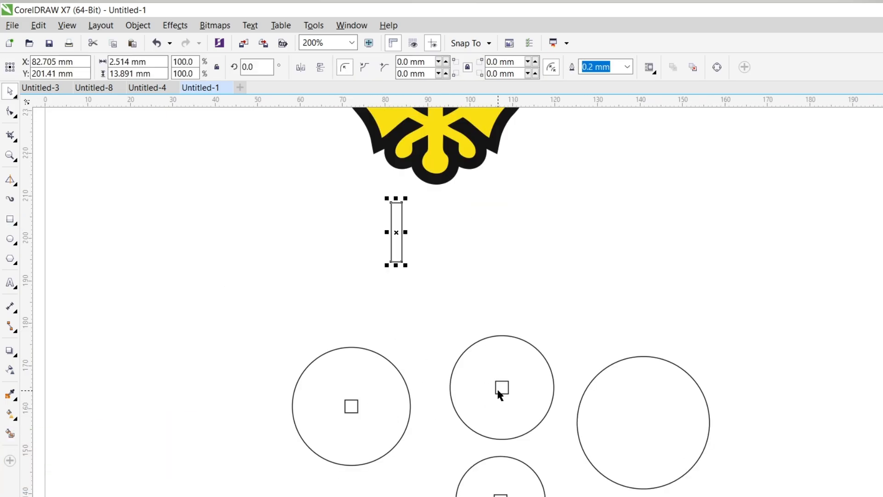
Set the rectangle's width to 3 mm and height to 9 mm, and shift it slightly closer to the emblem's centre line.
triple_click(148, 73)
type("9")
key("Tab")
type("3")
key("Return")
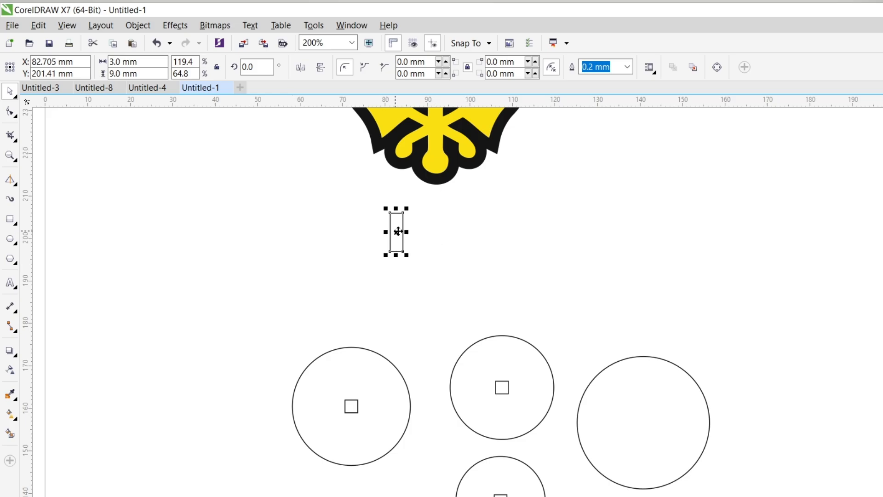
mouse_move(403, 233)
left_mouse_down()
mouse_move(369, 370)
mouse_move(530, 371)
mouse_move(506, 483)
mouse_move(416, 199)
mouse_move(420, 230)
left_mouse_up()
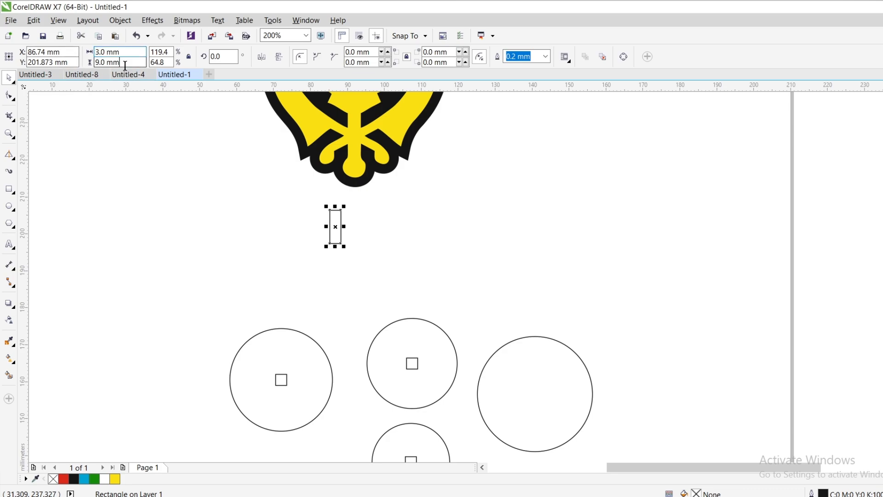
Set the rectangle's height to 8.7 mm.
left_click(125, 65)
type("8.7")
scroll(371, 224, "up", 1)
scroll(361, 229, "down", 1)
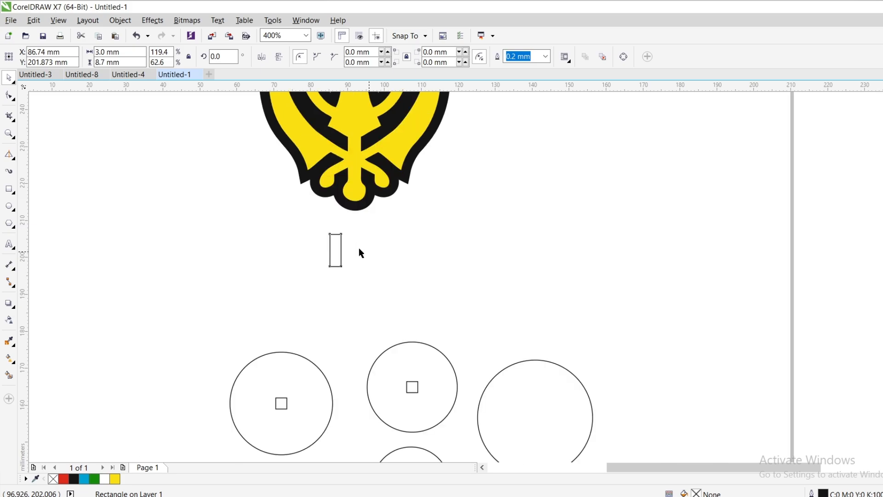
Place the rectangle overlapping the bottom centre of the black Khanda boundary and weld the two shapes.
left_click_drag(334, 247, 355, 222)
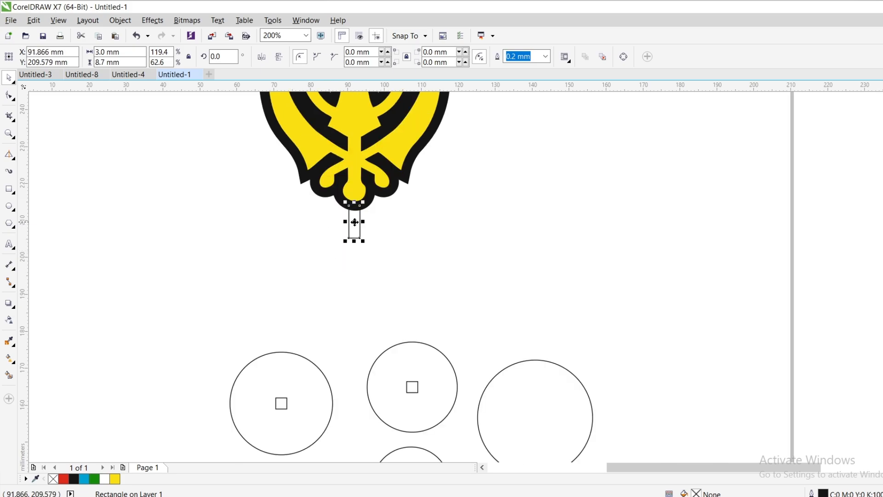
left_click(370, 193, "shift")
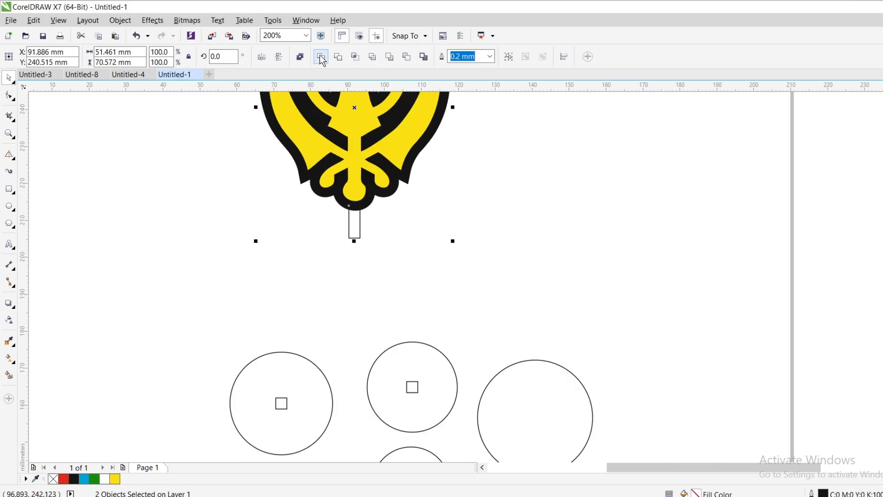
left_click(477, 259)
Rearrange the four circles below the Khanda emblem, with two just beneath its sides and two further down.
scroll(425, 244, "down", 1)
left_click_drag(352, 323, 340, 257)
left_click_drag(419, 315, 440, 261)
left_click_drag(479, 331, 382, 330)
left_click_drag(418, 364, 467, 324)
left_click(508, 280)
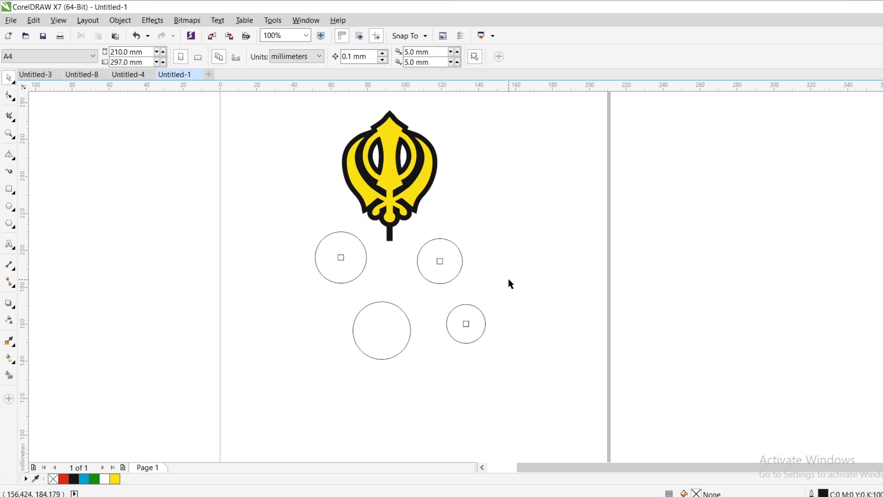